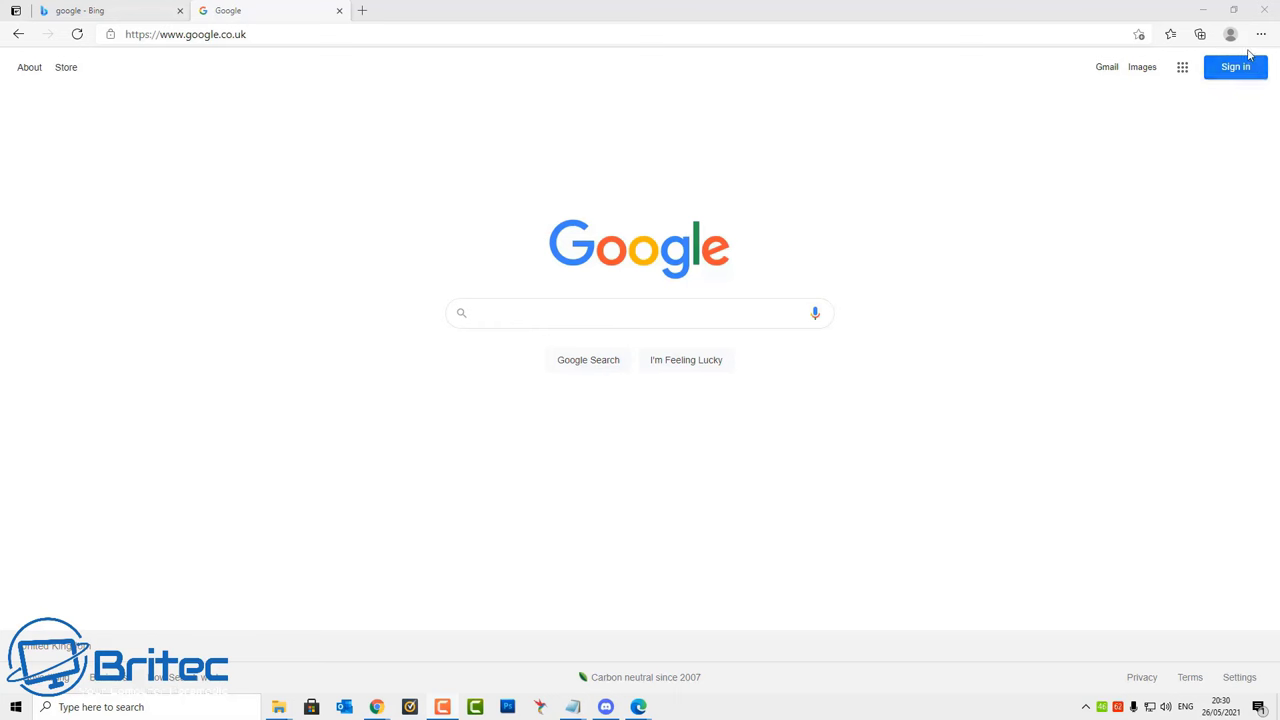
# Step: Open Edge Settings and highlight the 'Managed by your organisation' notice on the Profiles page
pyautogui.click(1260, 36)
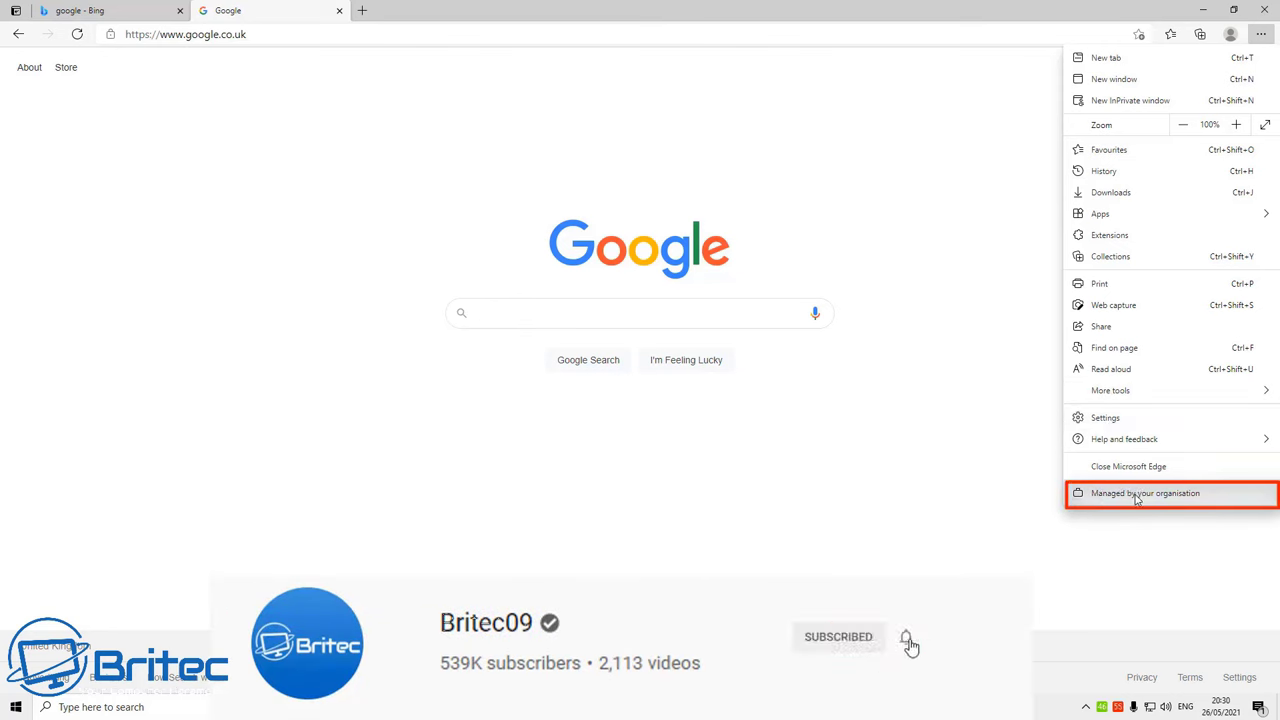
pyautogui.click(1116, 426)
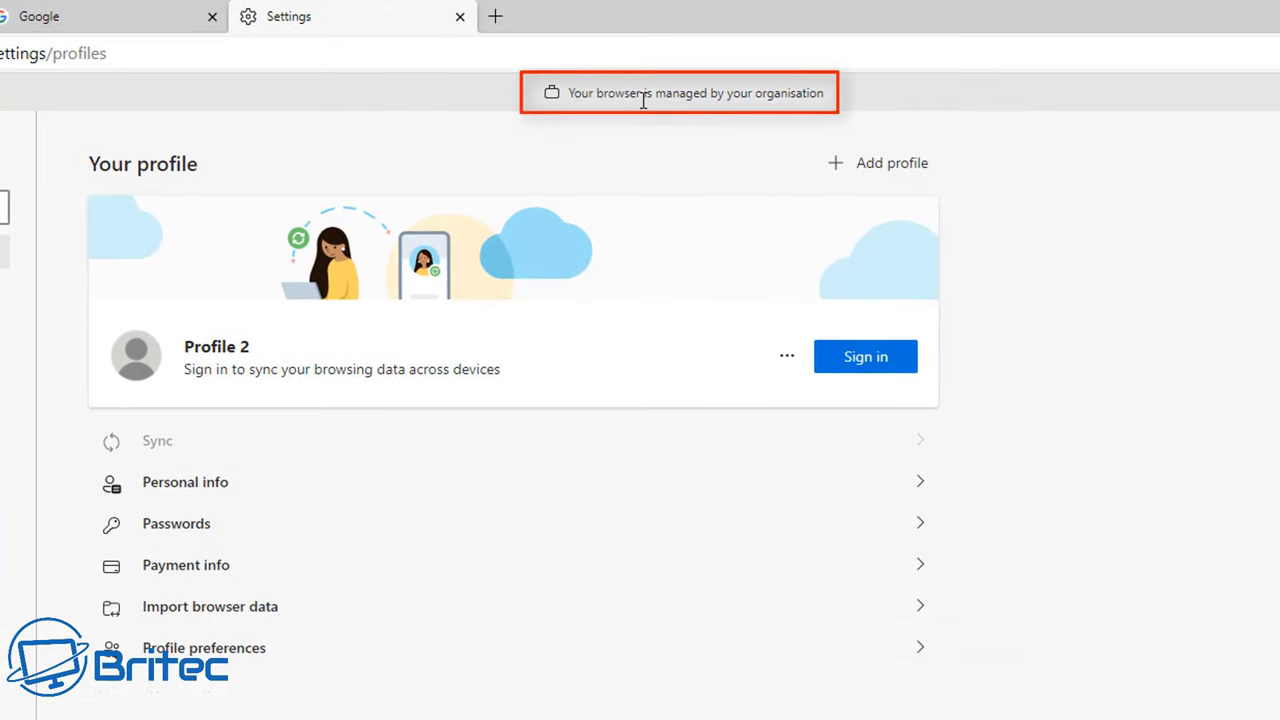
pyautogui.moveTo(835, 97); pyautogui.dragTo(540, 102)
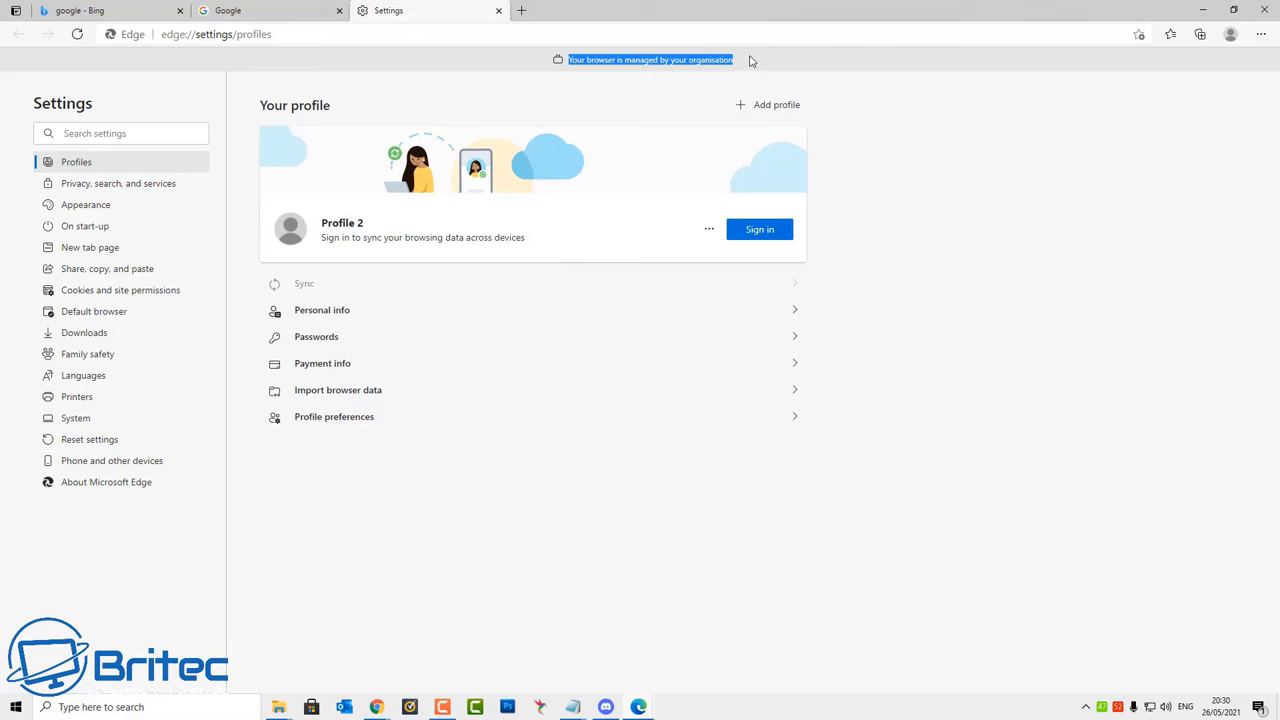
# Step: Go to Privacy, search, and services and inspect the locked secure DNS option under Security
pyautogui.click(752, 61)
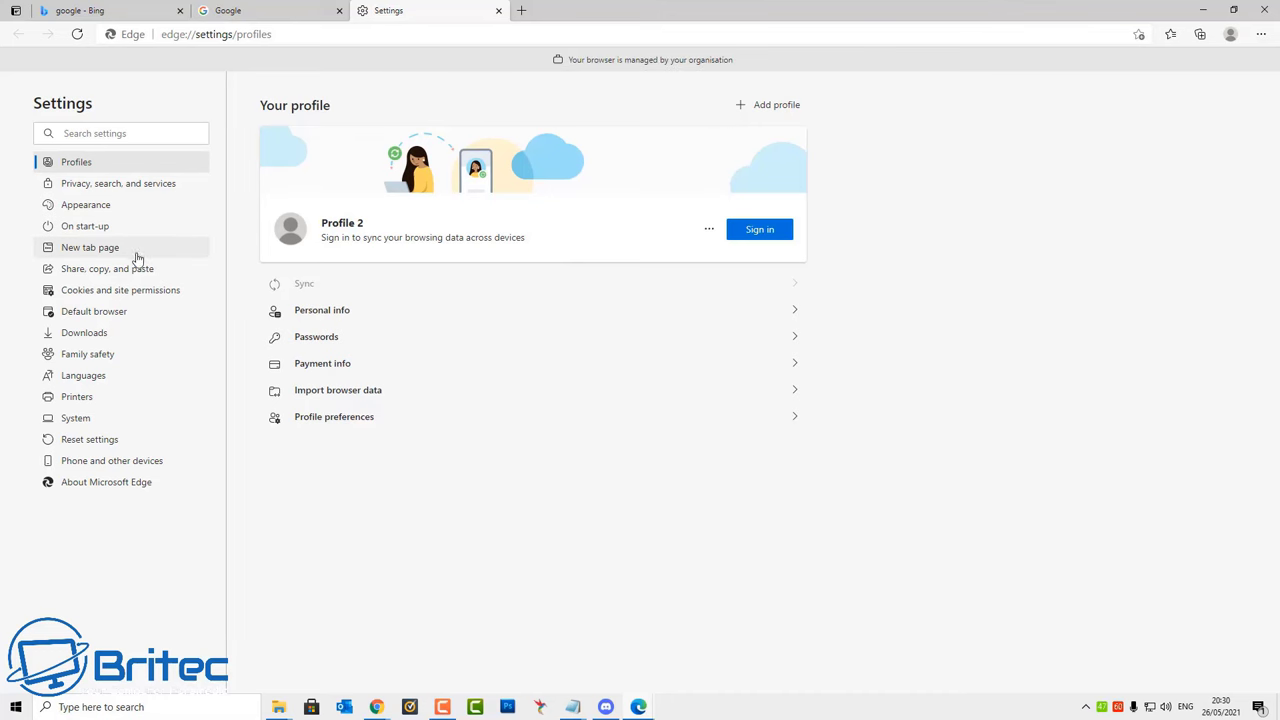
pyautogui.click(150, 186)
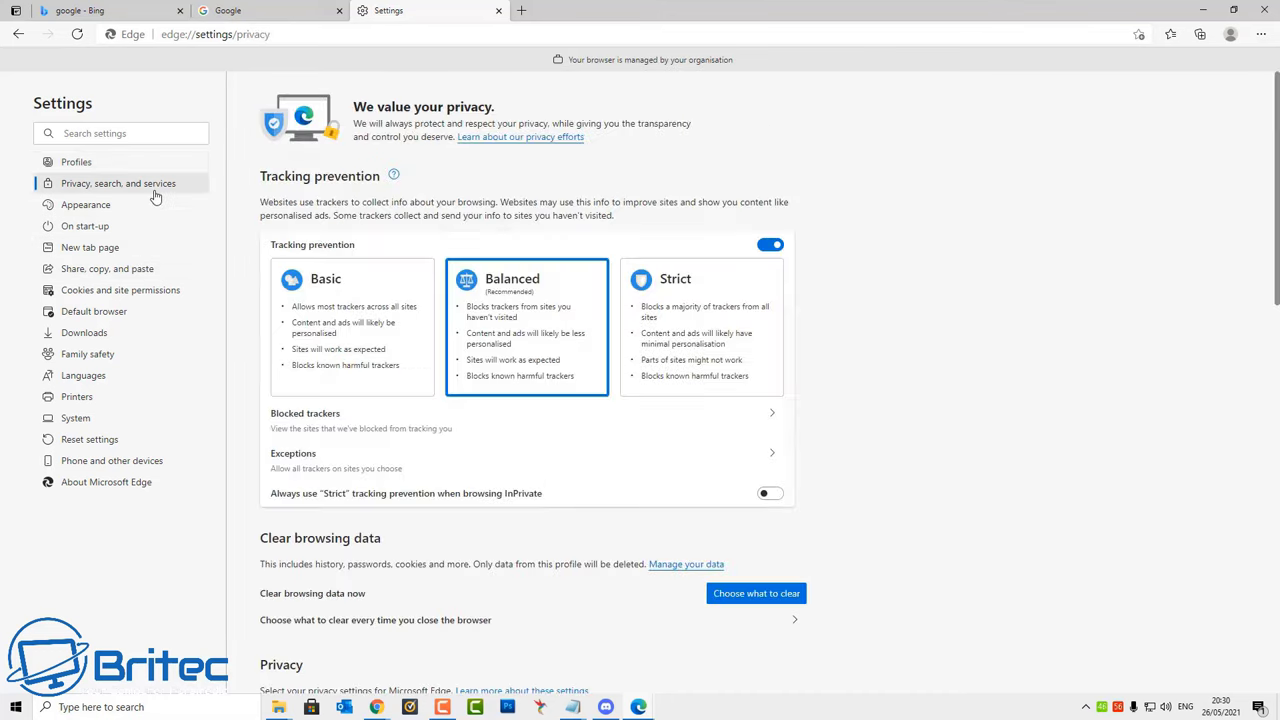
pyautogui.scroll(-6, 423, 551)
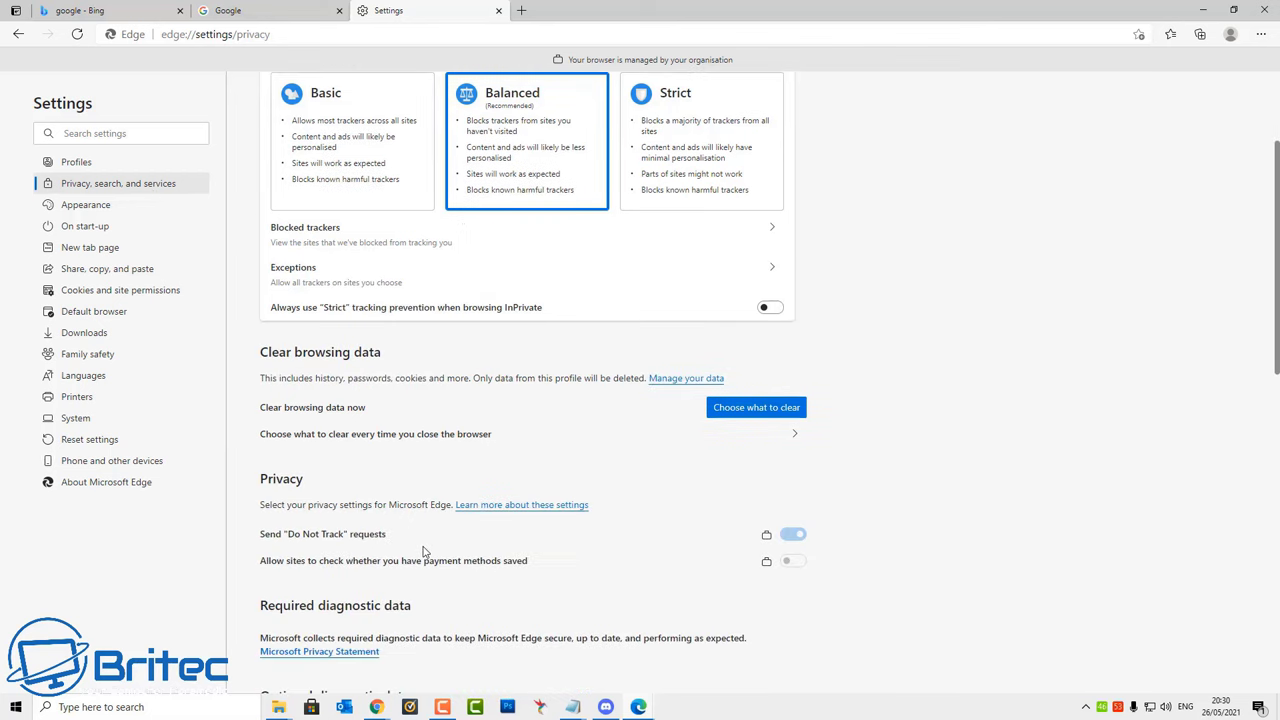
pyautogui.scroll(-2, 423, 551)
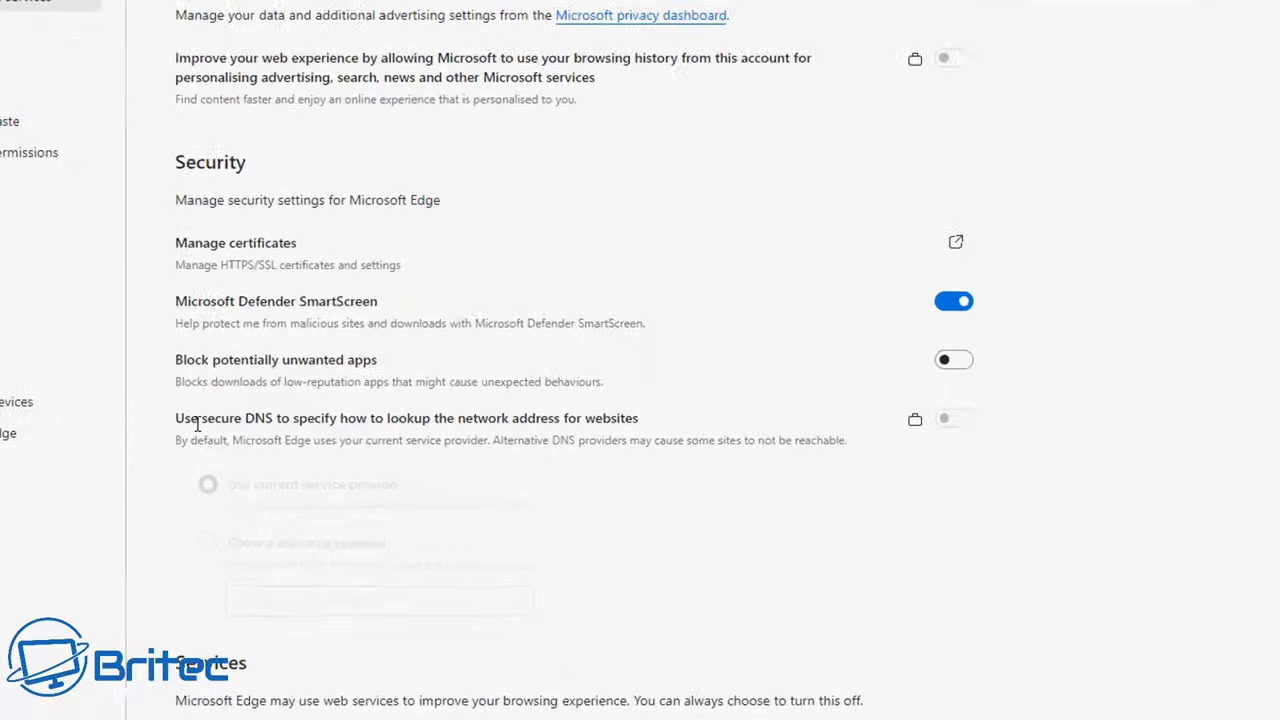
pyautogui.moveTo(914, 421)
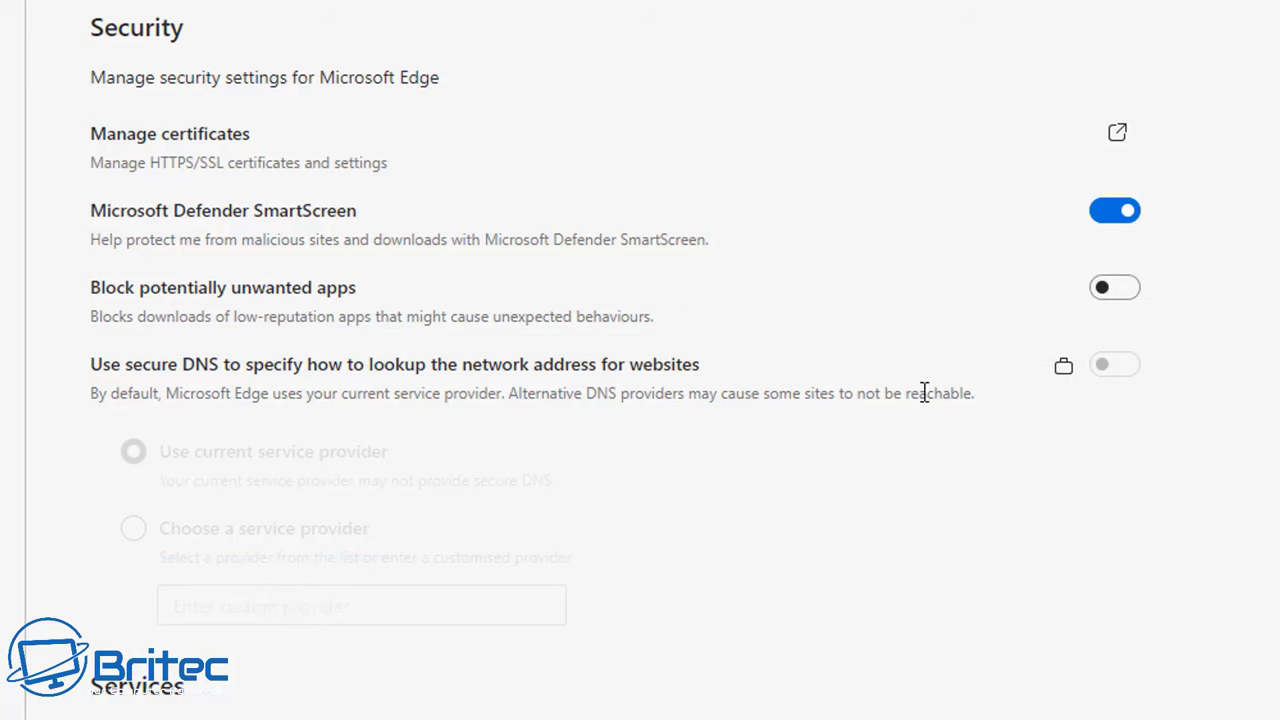
pyautogui.moveTo(1062, 366)
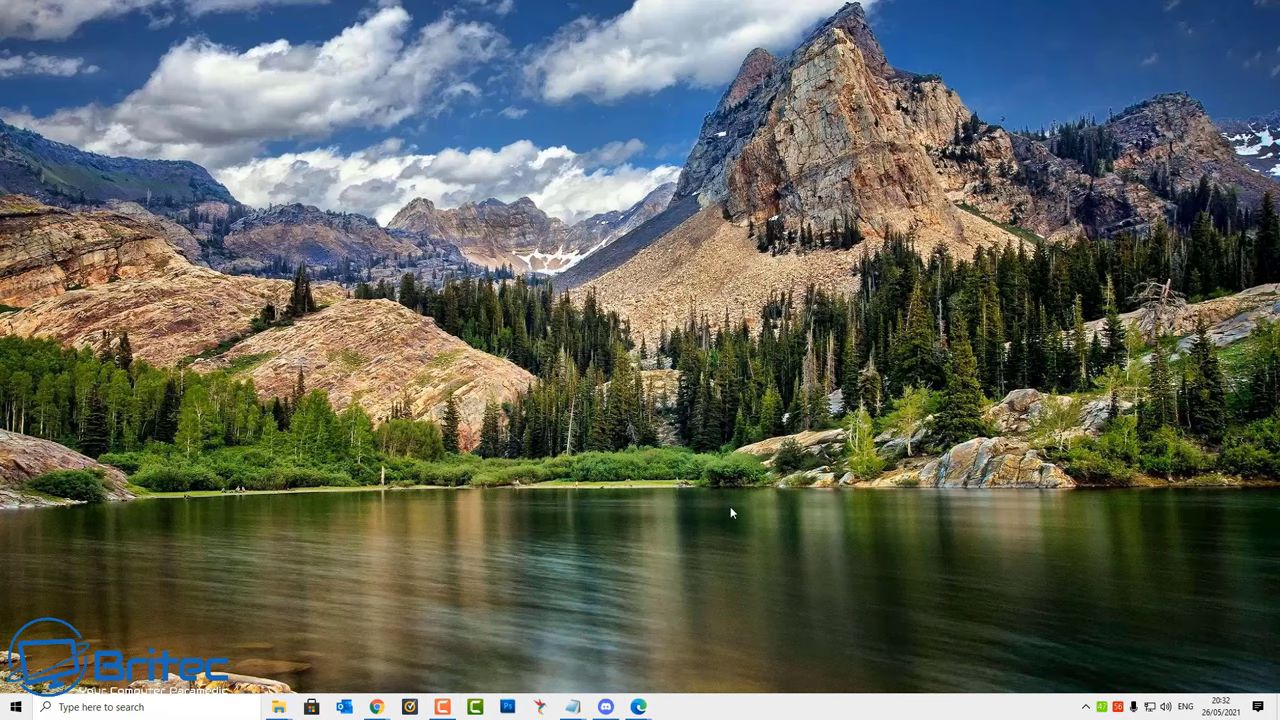
# Step: Launch Registry Editor by searching for regedit
pyautogui.click(210, 698)
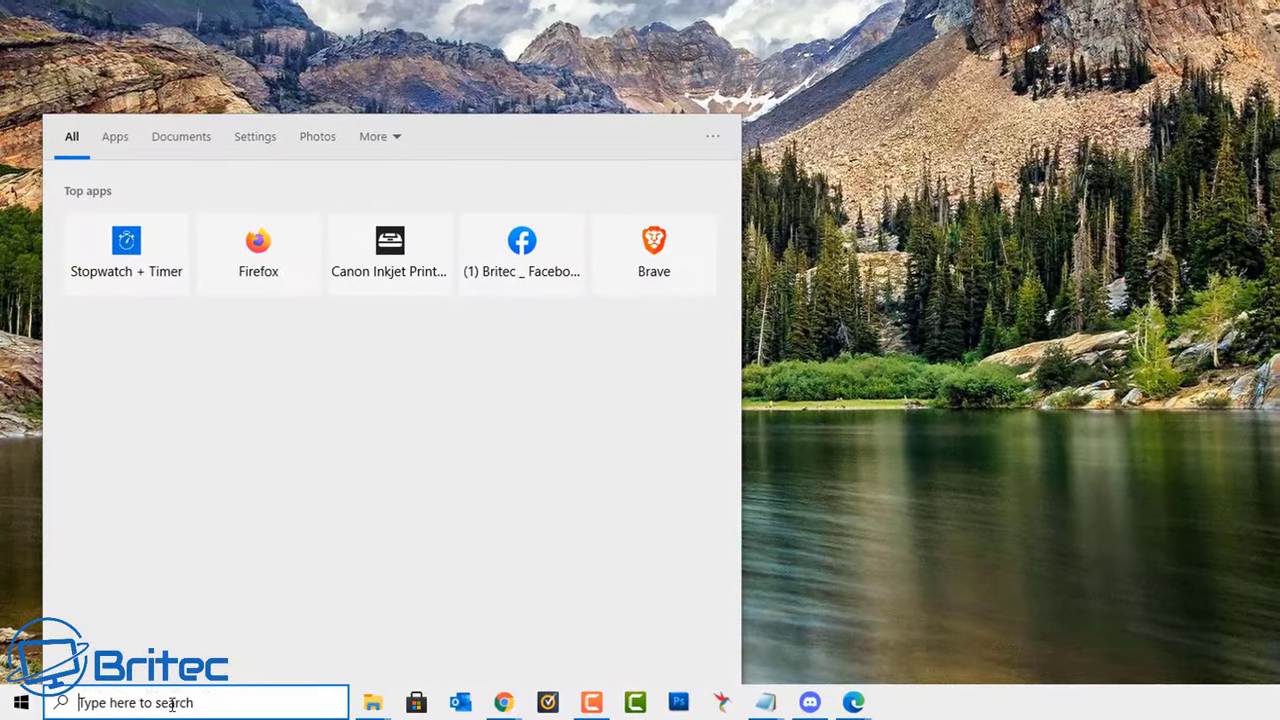
pyautogui.write('regedit')
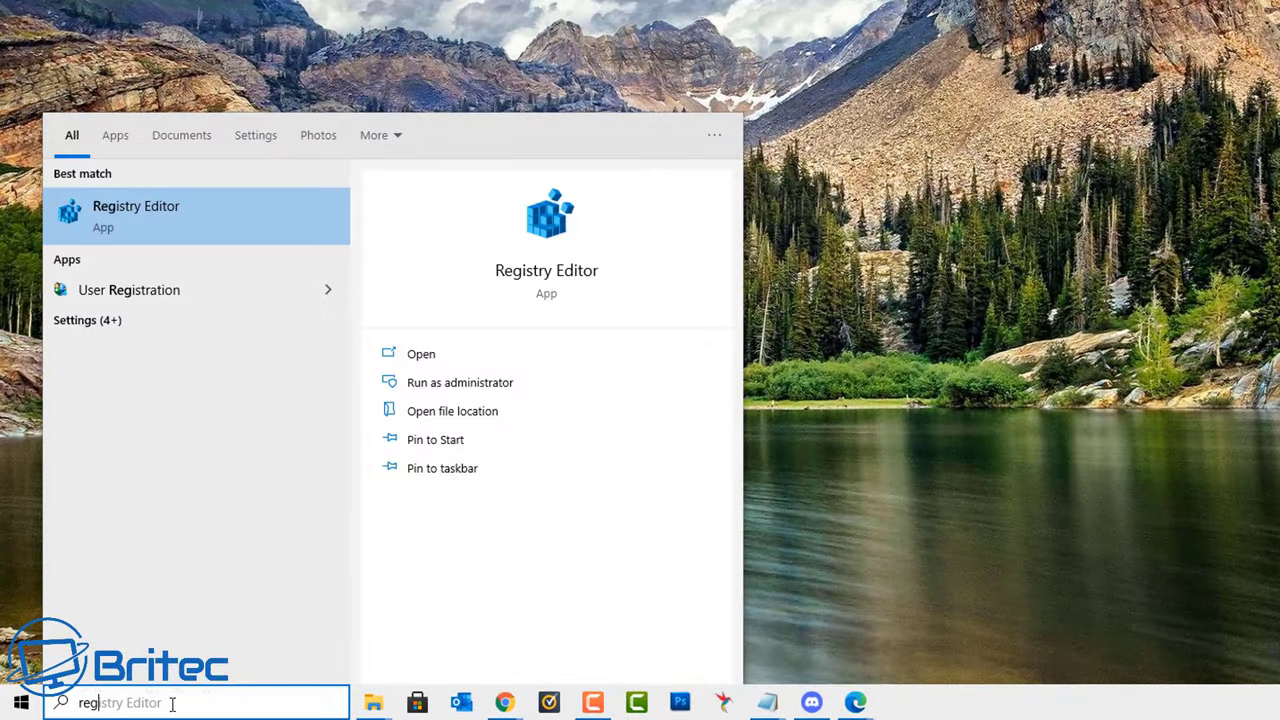
pyautogui.click(178, 218)
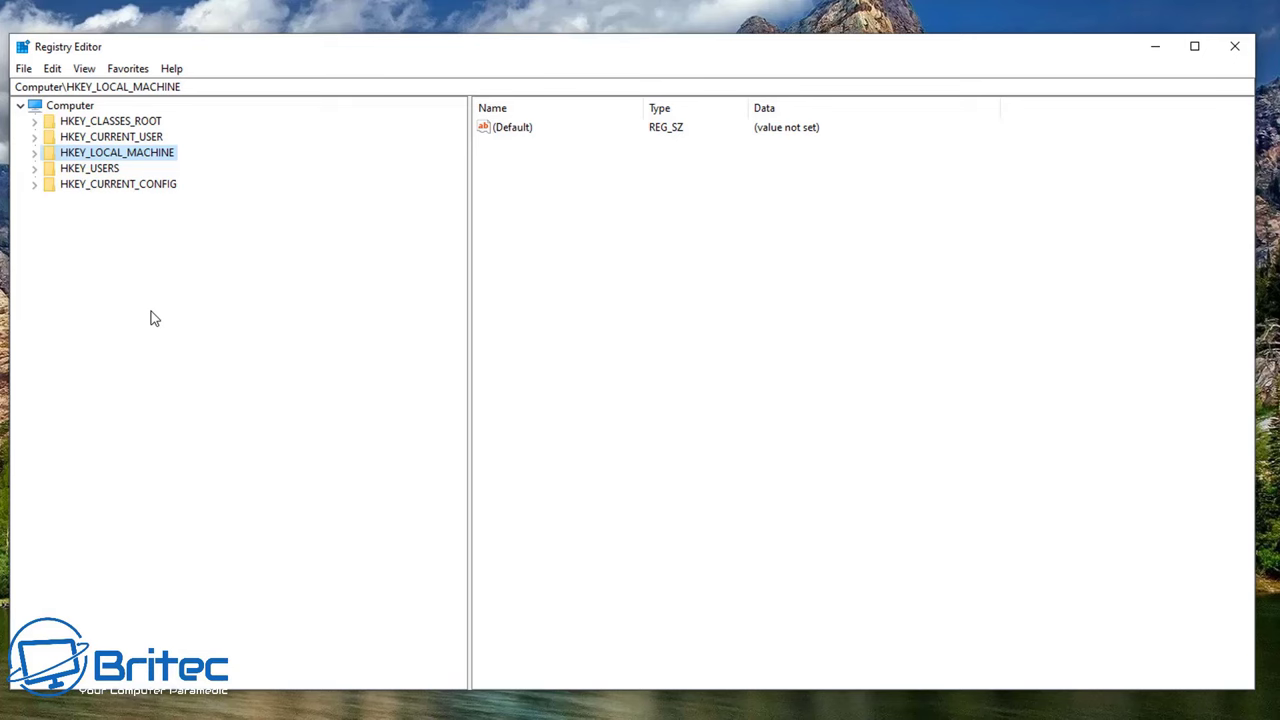
# Step: Navigate to HKLM\SOFTWARE\Policies\Microsoft\Edge to view AutofillCreditCardEnabled and UserFeedbackAllowed, both 0
pyautogui.click(35, 153)
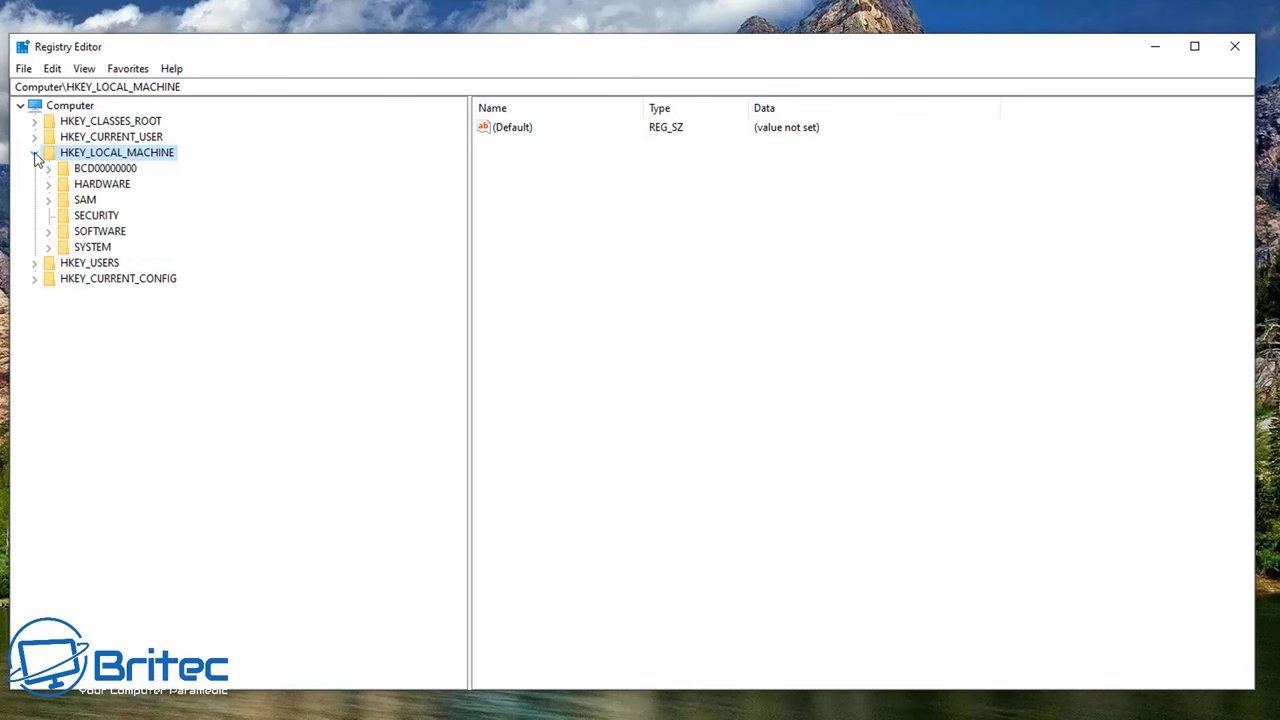
pyautogui.click(88, 247)
pyautogui.click(90, 231)
pyautogui.click(48, 231)
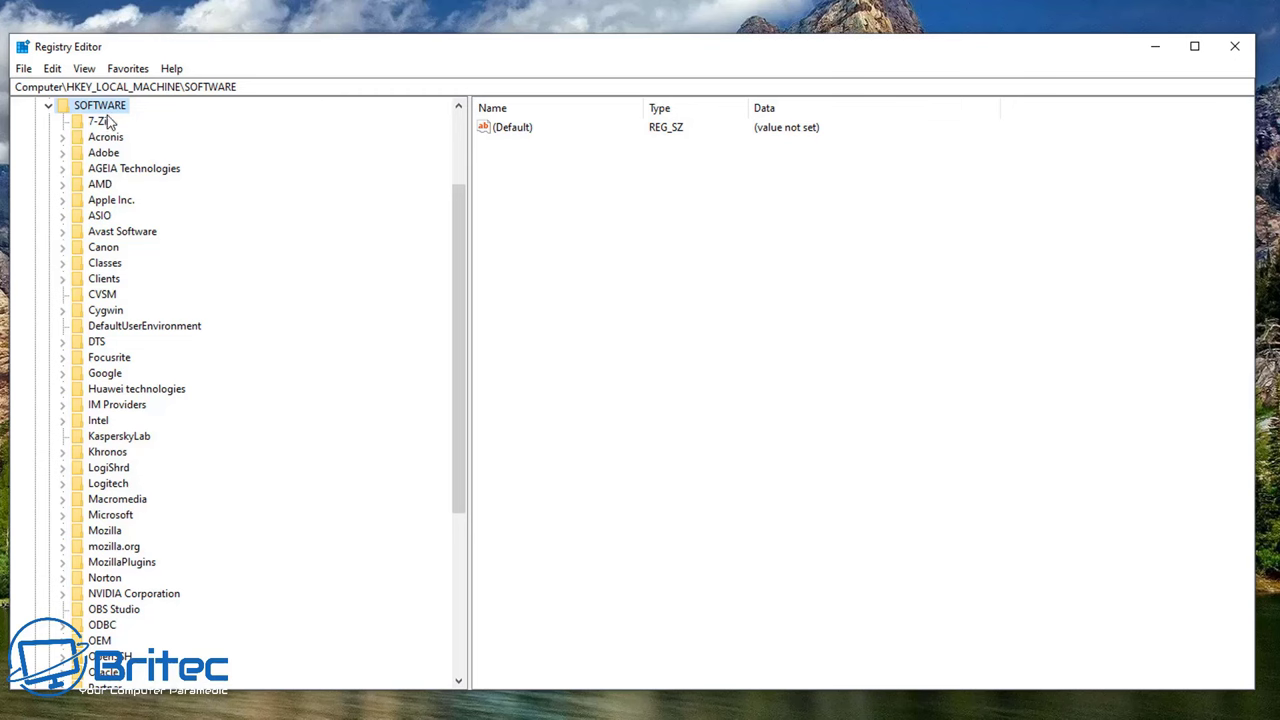
pyautogui.scroll(-3, 120, 530)
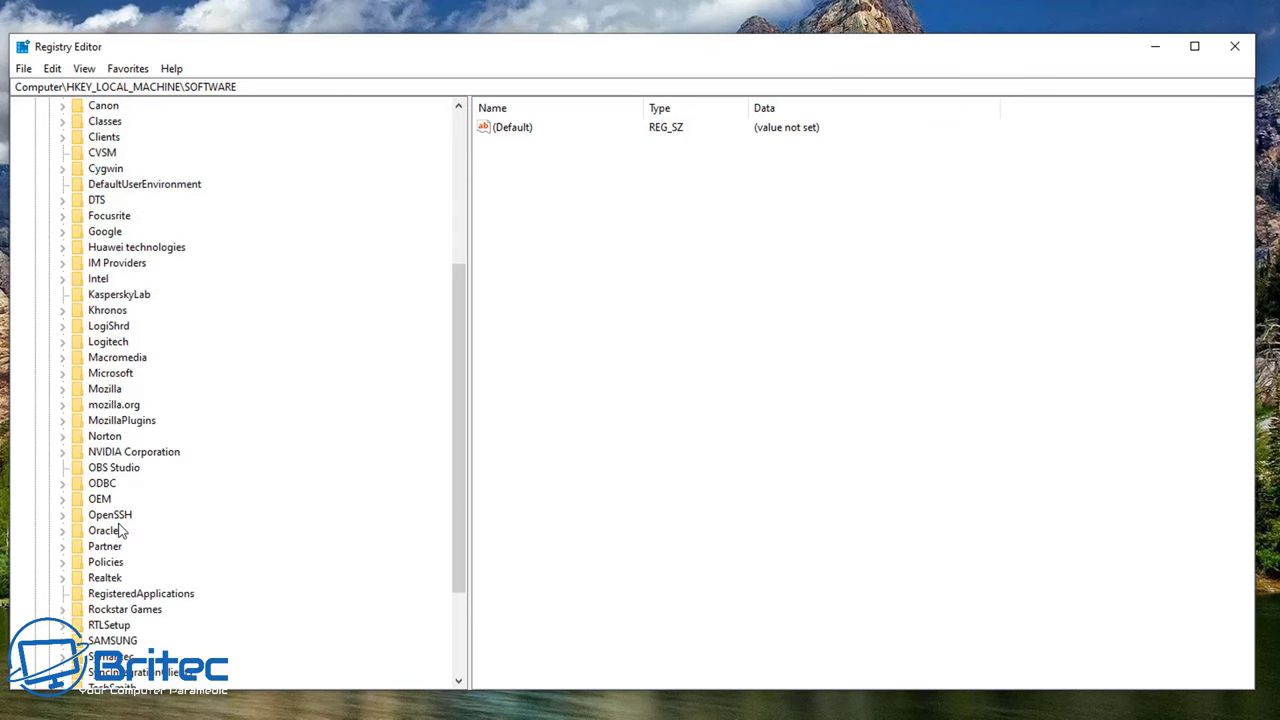
pyautogui.click(104, 562)
pyautogui.click(63, 562)
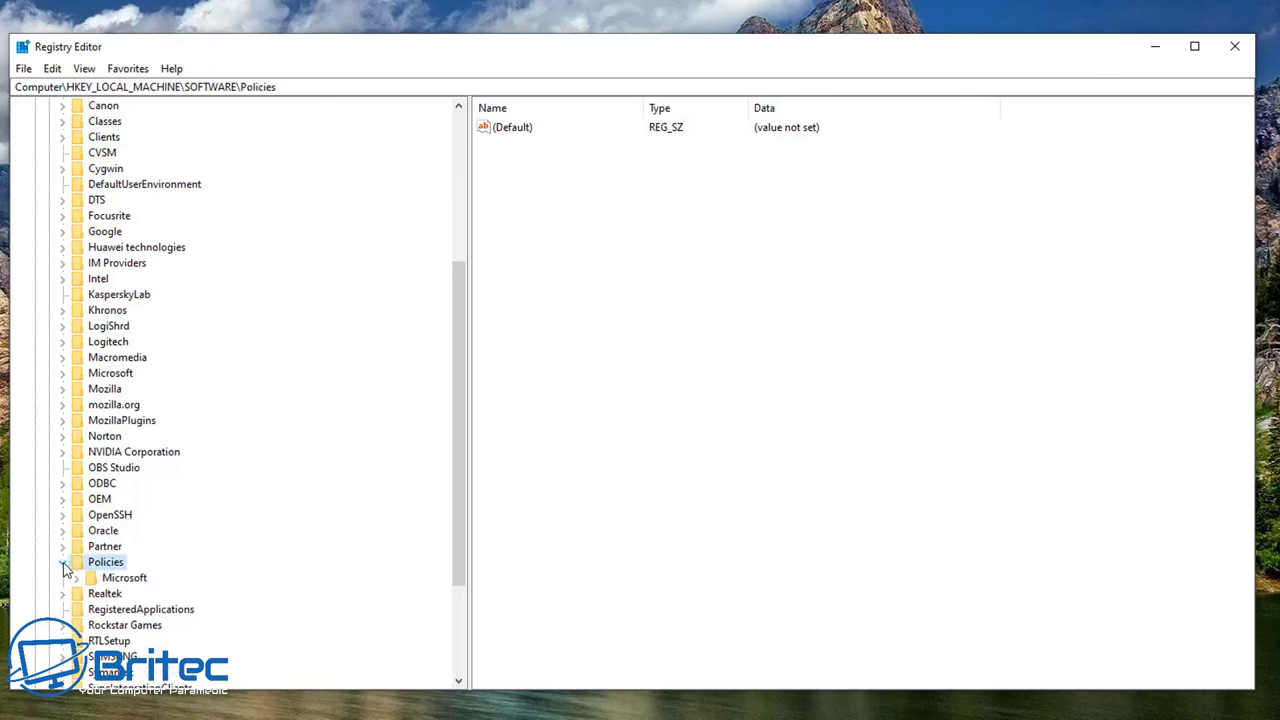
pyautogui.click(125, 580)
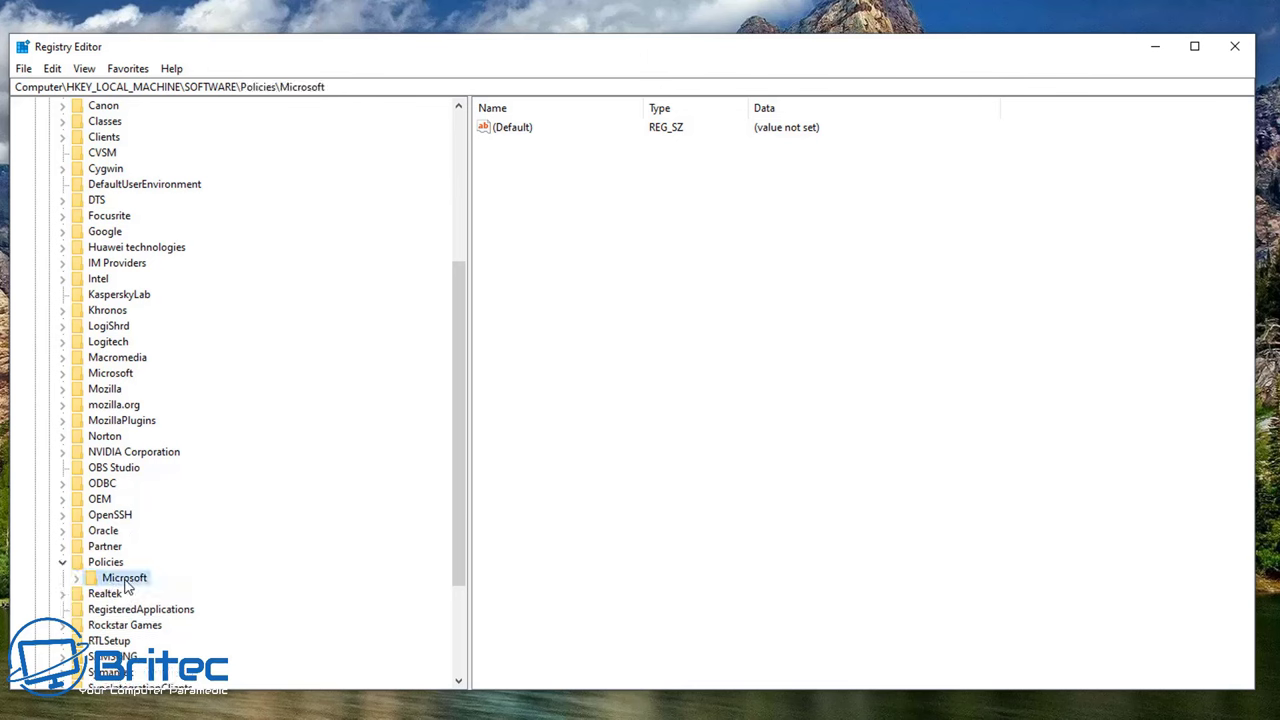
pyautogui.click(76, 578)
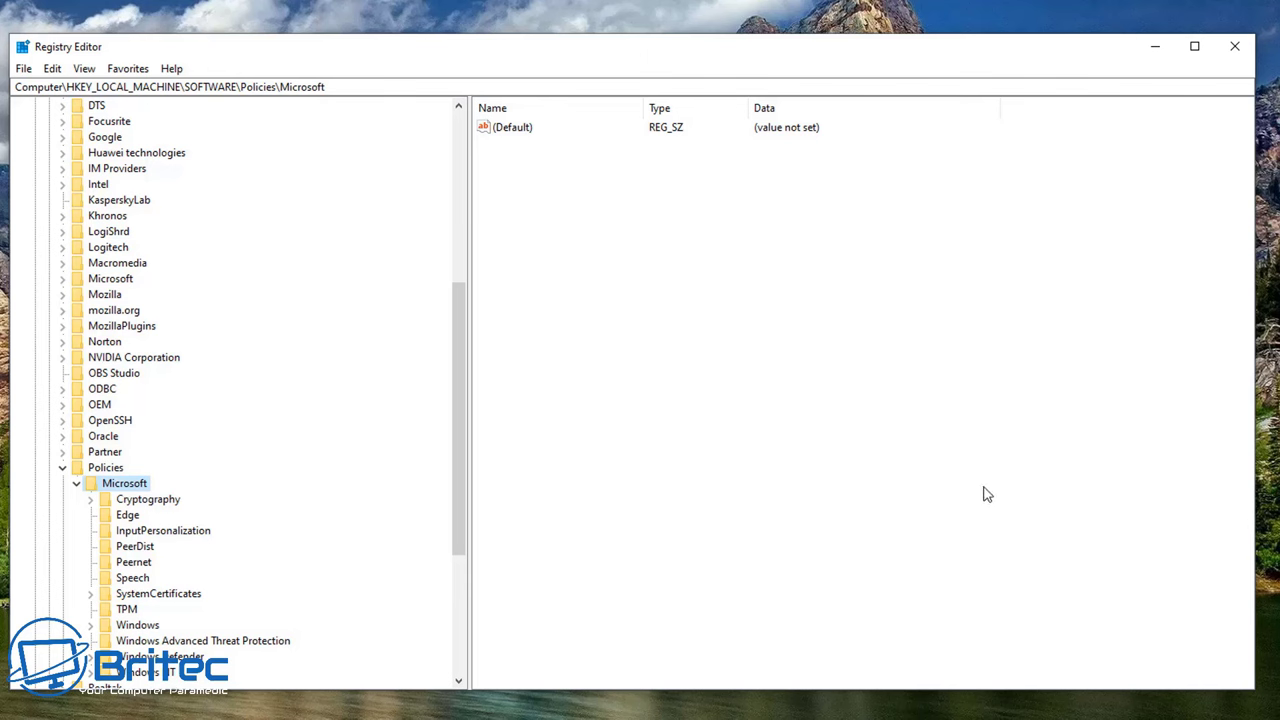
pyautogui.click(129, 516)
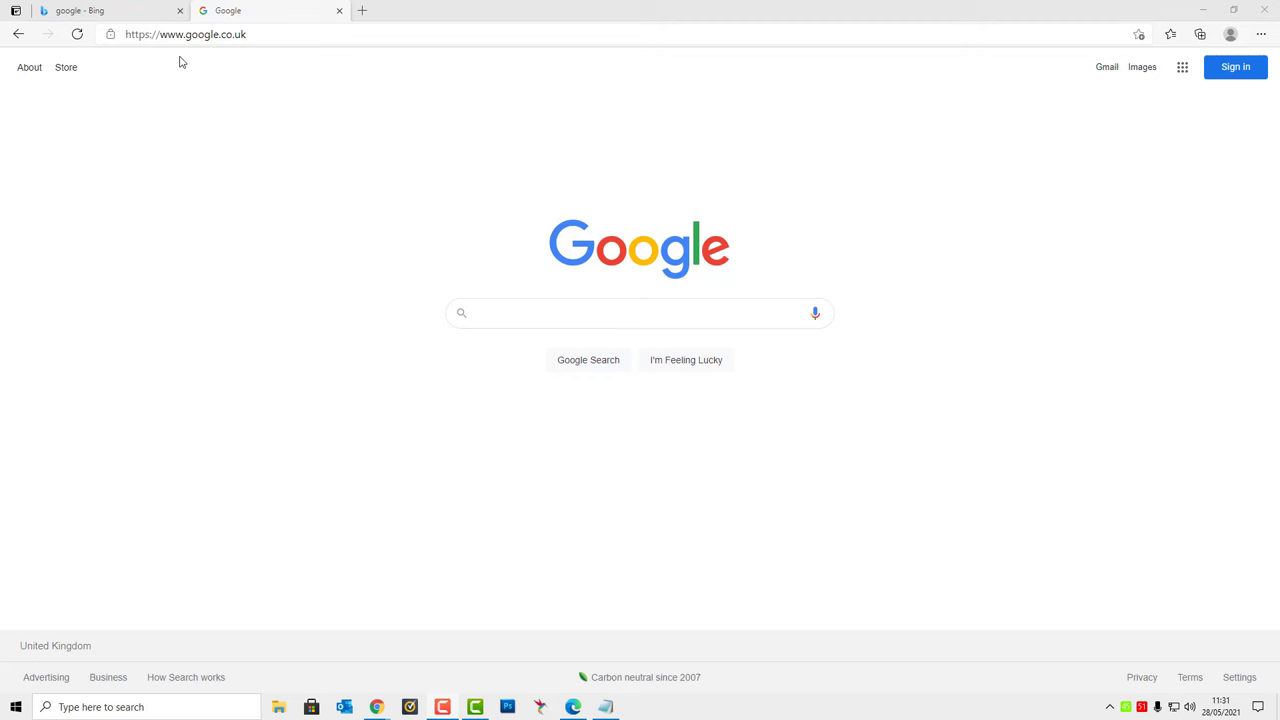
# Step: Paste the management URL into Edge's address bar and open edge://management, showing no managing organisation
pyautogui.click(155, 34)
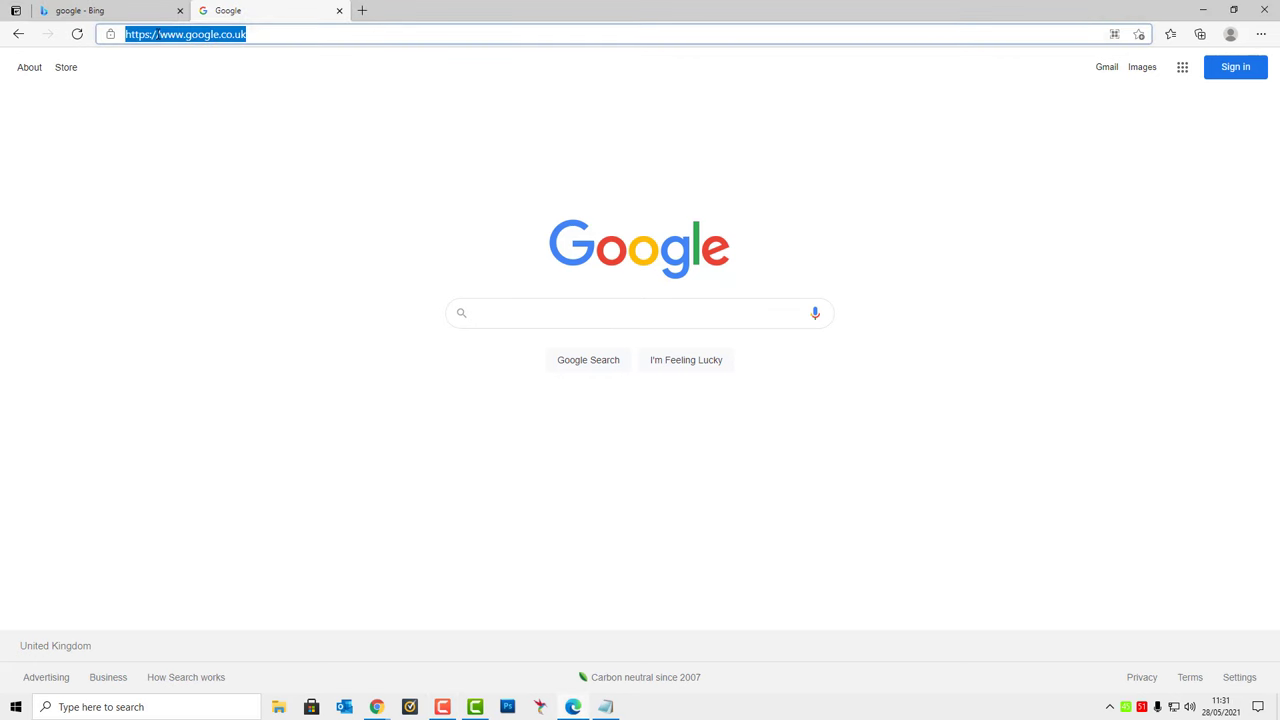
pyautogui.rightClick(157, 34)
pyautogui.click(197, 163)
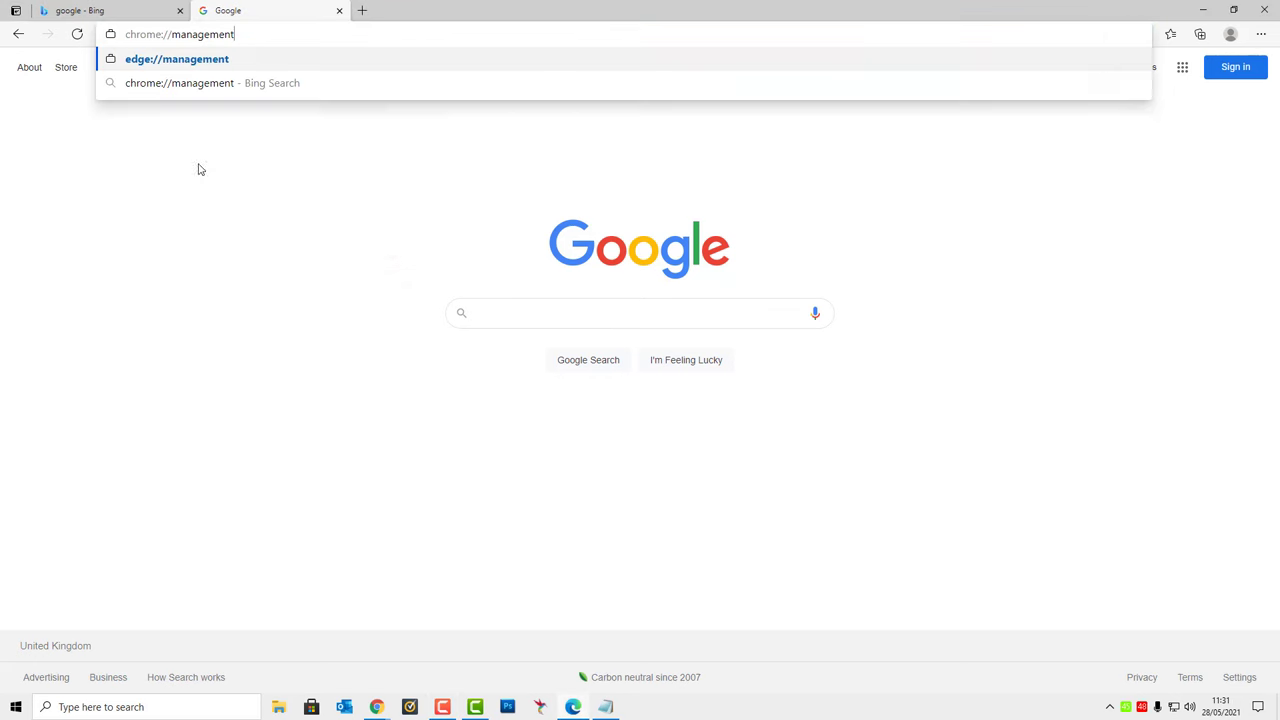
pyautogui.click(161, 62)
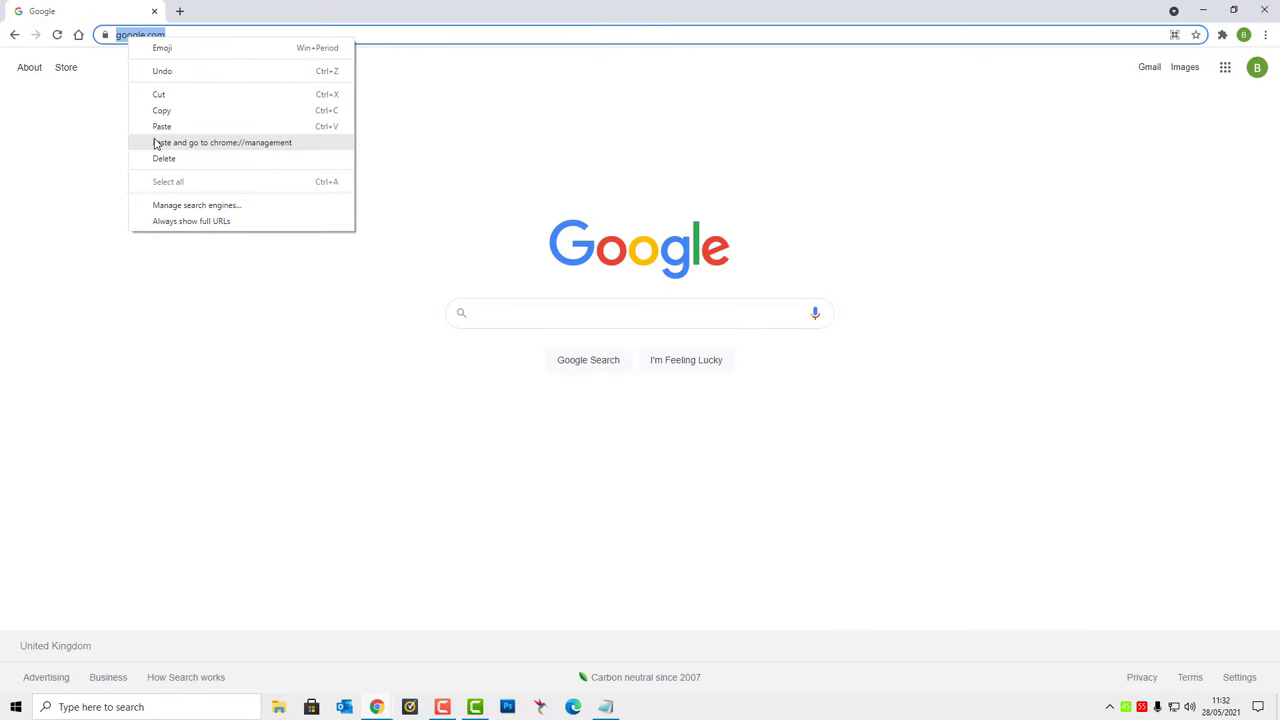
# Step: Paste chrome://management into Chrome's address bar and load the page
pyautogui.click(158, 128)
pyautogui.click(166, 173)
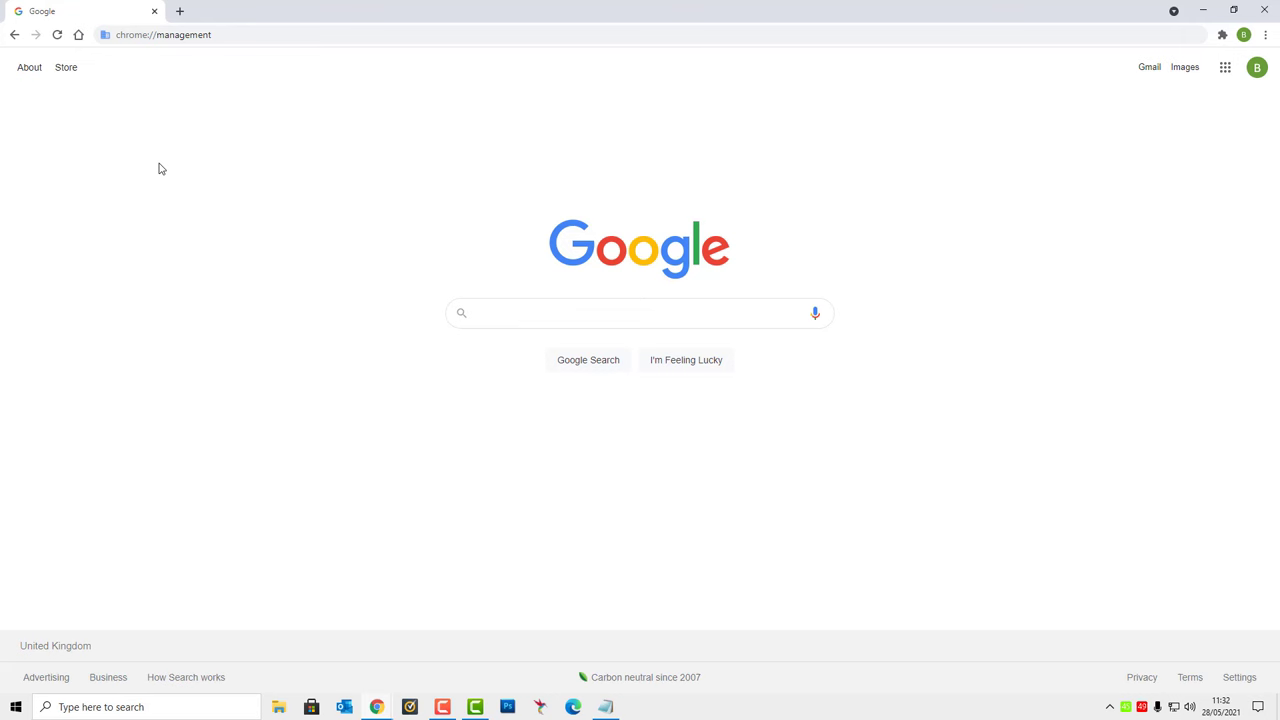
pyautogui.click(240, 37)
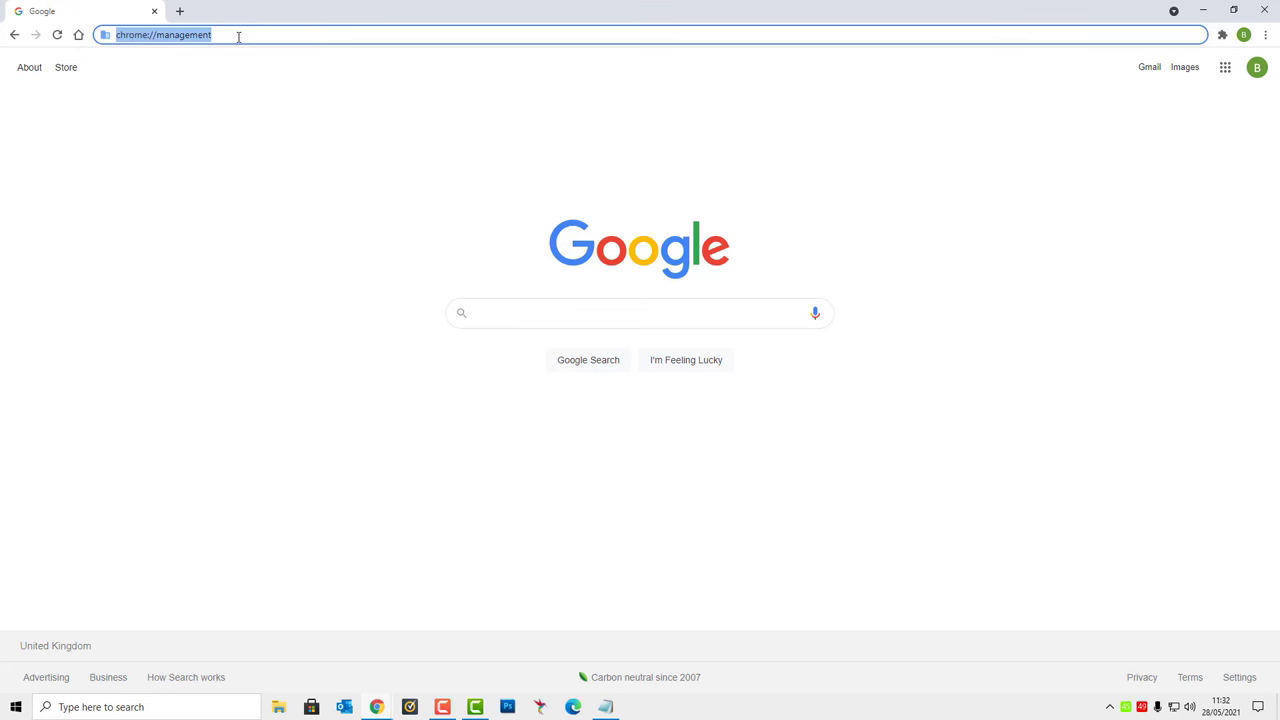
pyautogui.press('Return')
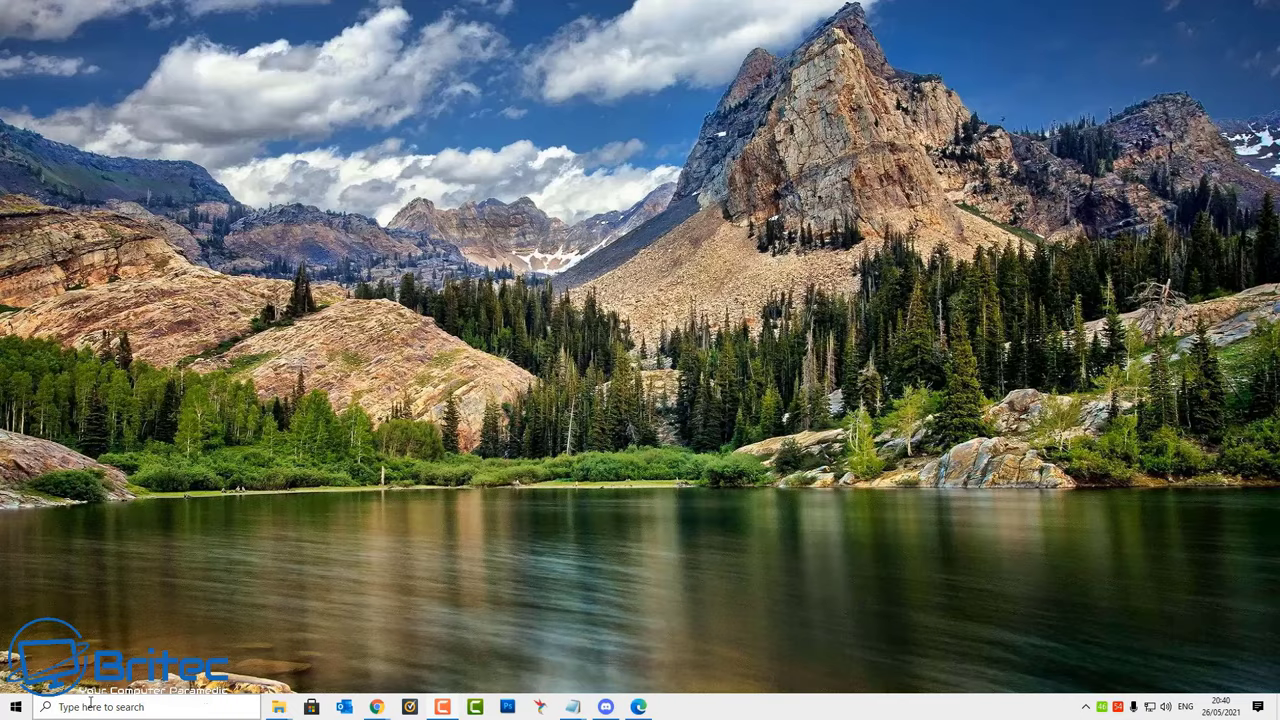
# Step: Launch Local Group Policy Editor by searching for gpedit
pyautogui.click(80, 710)
pyautogui.write('gpedit')
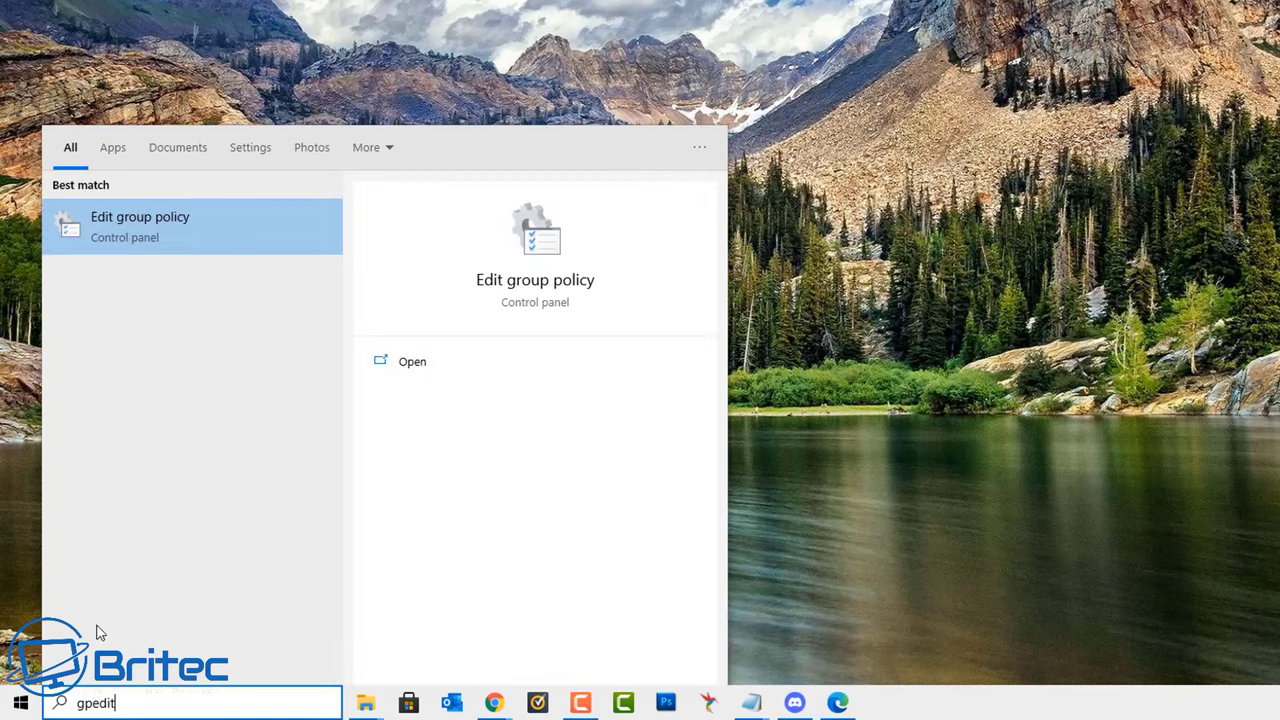
pyautogui.click(160, 238)
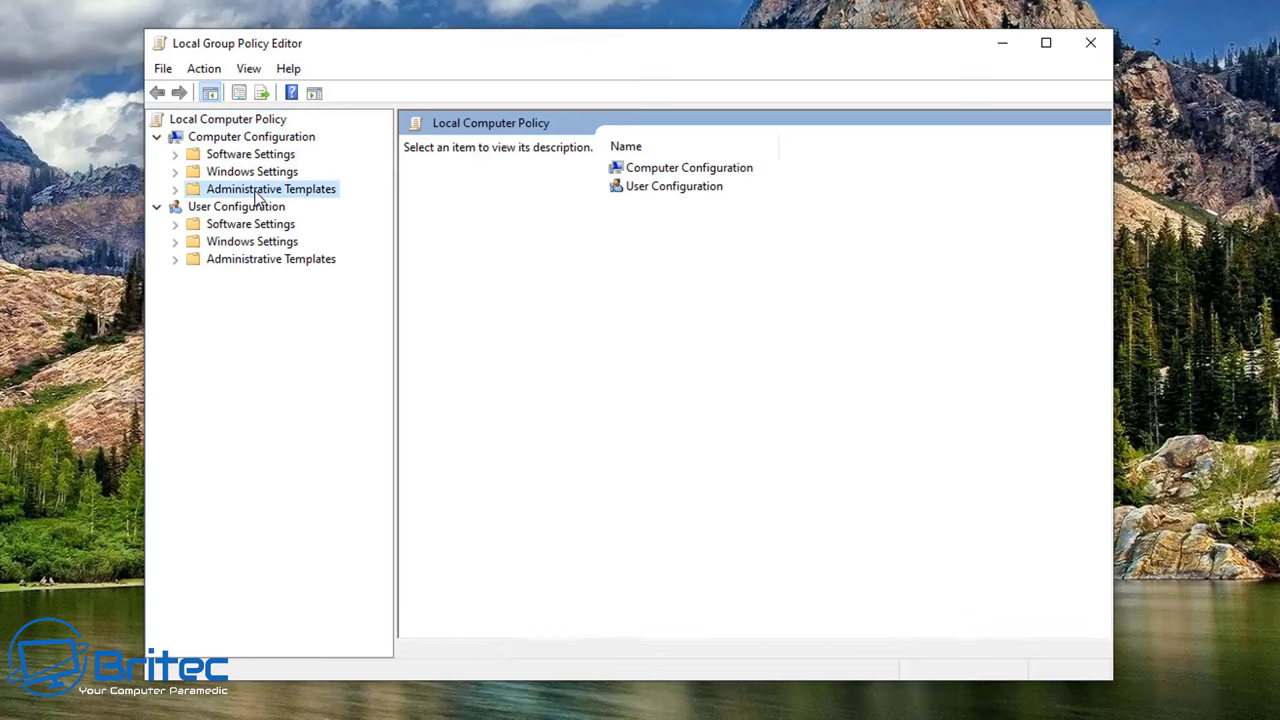
# Step: Show Computer Configuration > Administrative Templates > All Settings, sorted by the State column
pyautogui.click(236, 55)
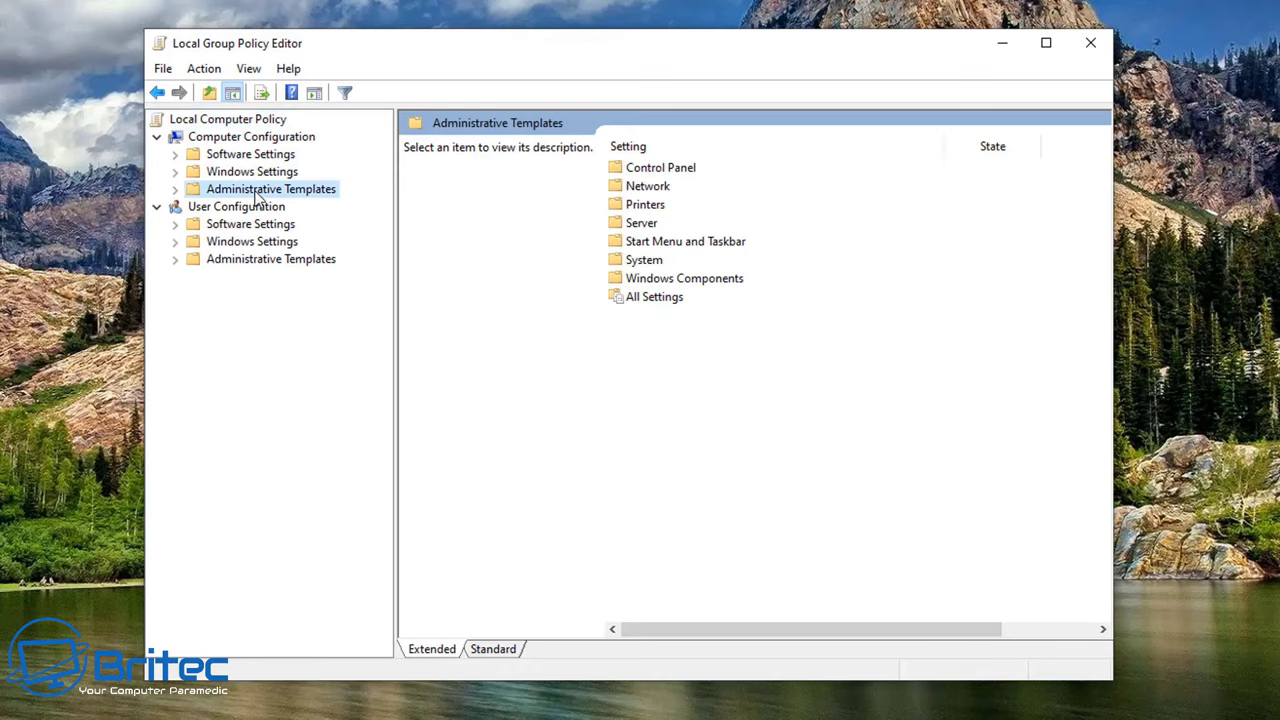
pyautogui.click(177, 191)
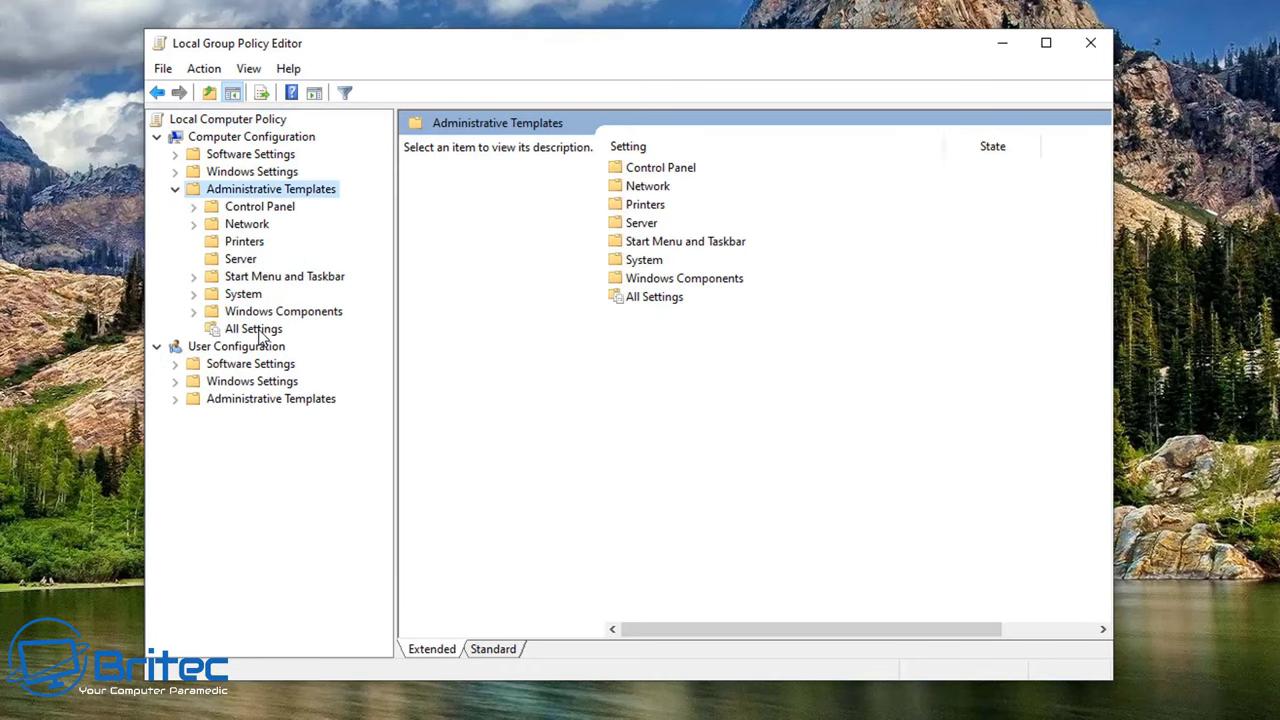
pyautogui.click(258, 332)
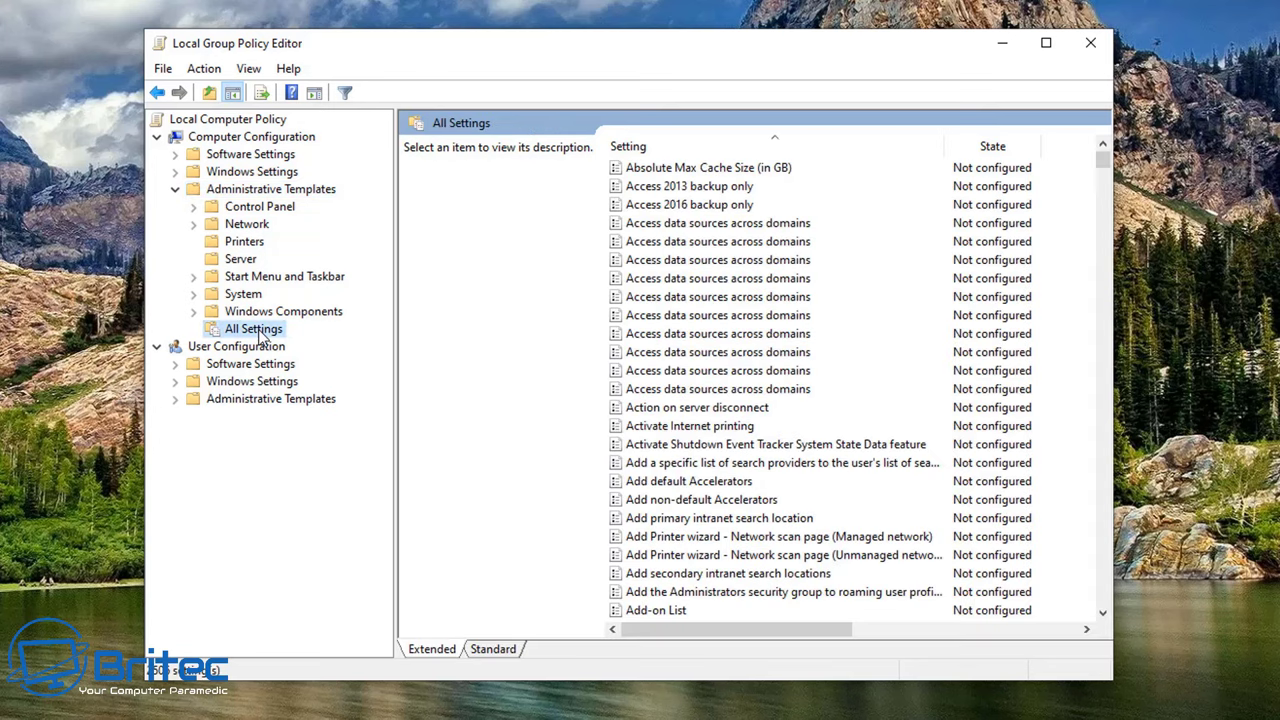
pyautogui.moveTo(1112, 338); pyautogui.dragTo(1239, 344)
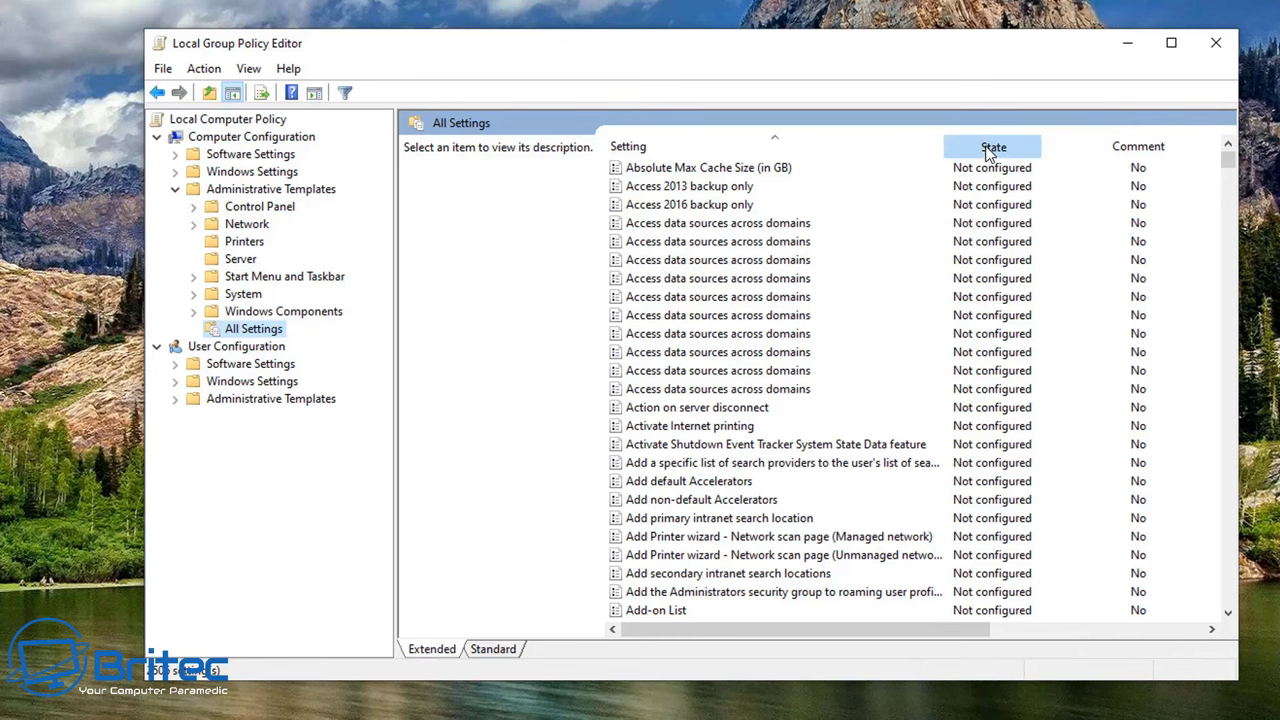
pyautogui.click(988, 150)
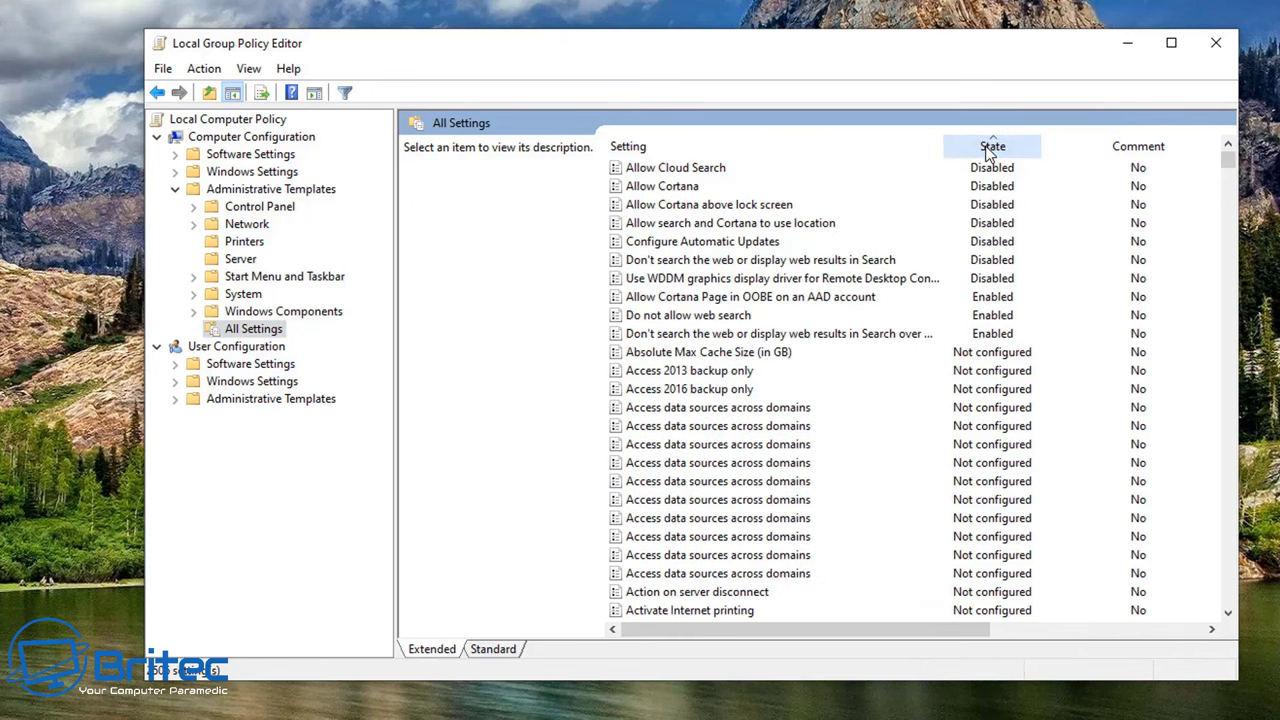
# Step: Set the metered-connections web search and Do not allow web search policies to Not Configured
pyautogui.click(987, 338)
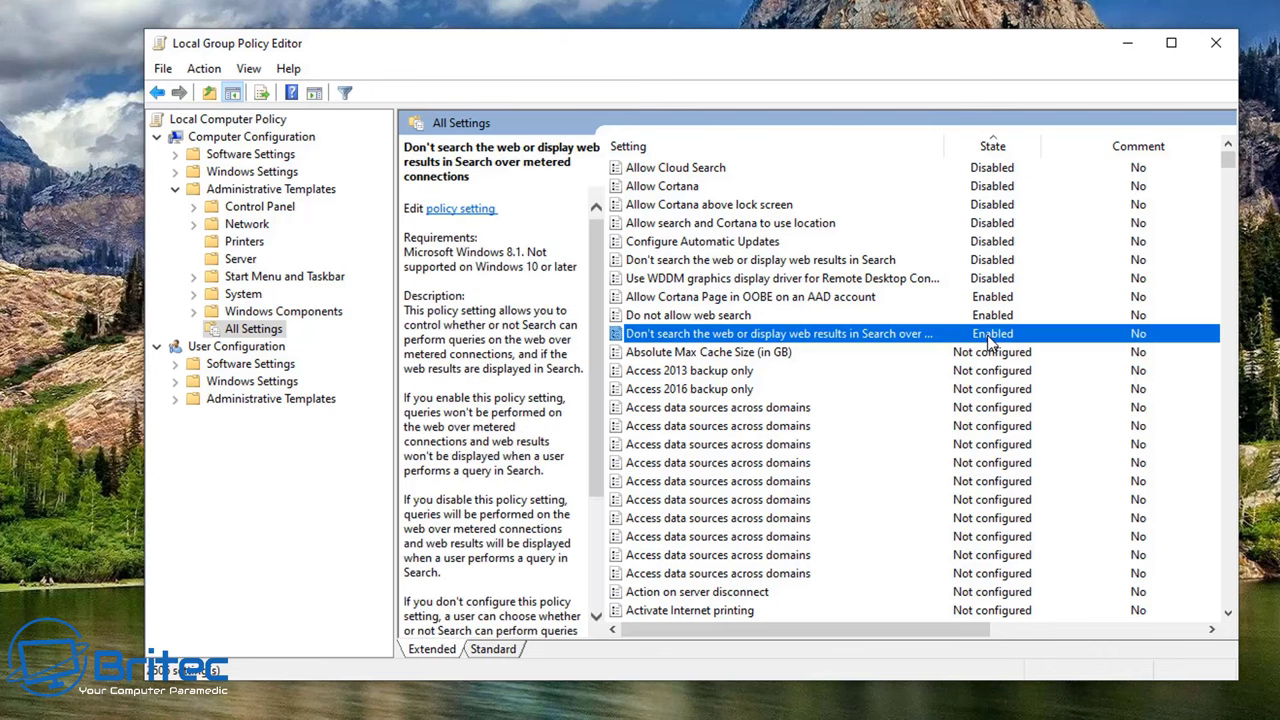
pyautogui.doubleClick(987, 335)
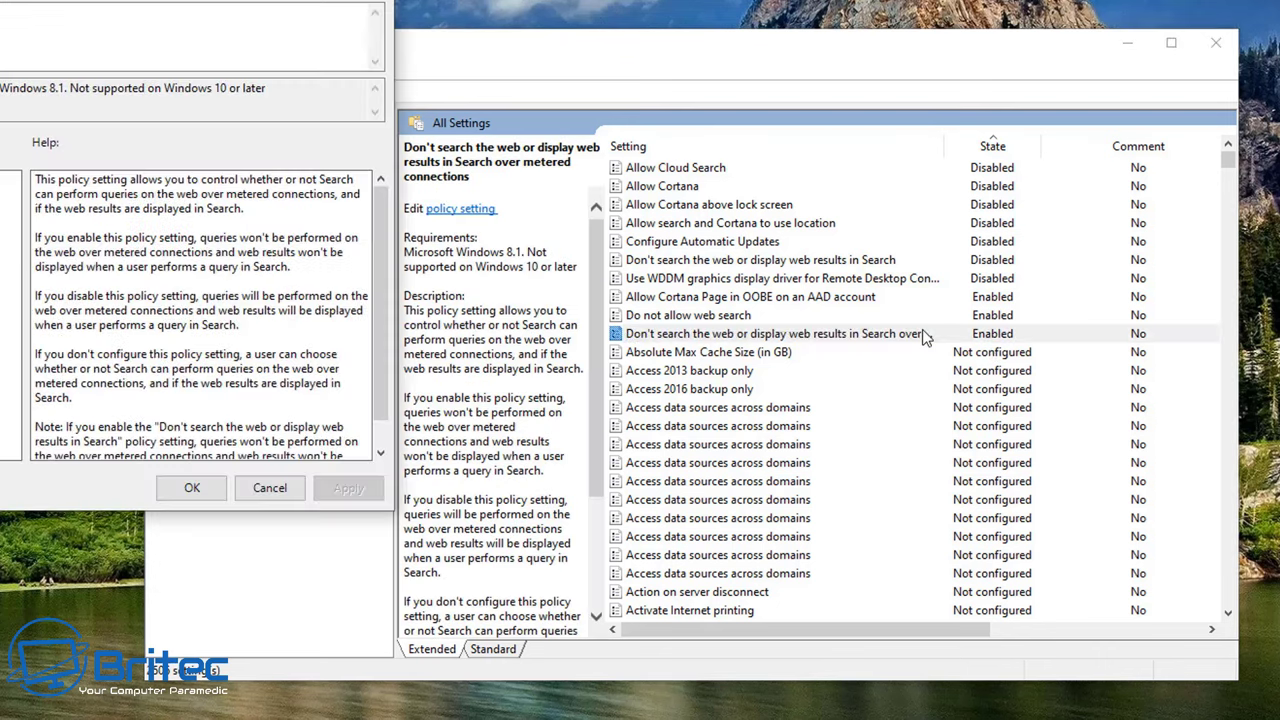
pyautogui.moveTo(50, 0); pyautogui.dragTo(779, 70)
pyautogui.click(474, 191)
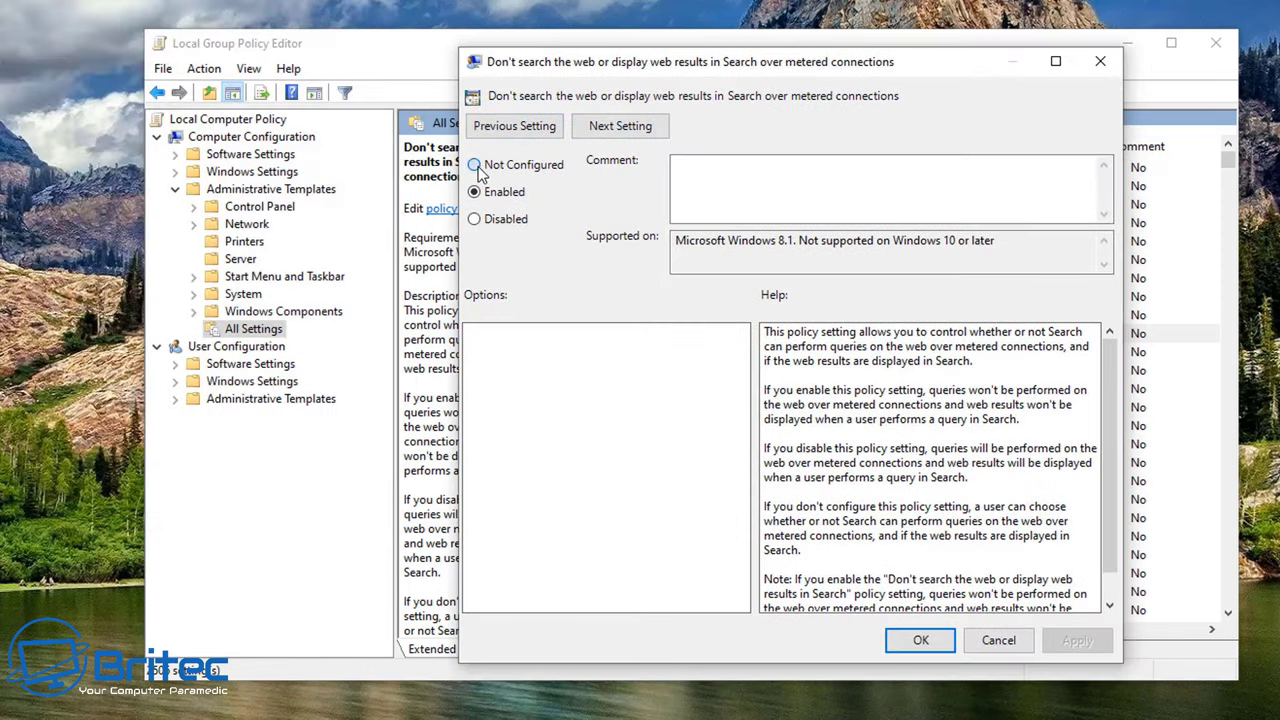
pyautogui.click(474, 164)
pyautogui.click(1063, 645)
pyautogui.click(920, 640)
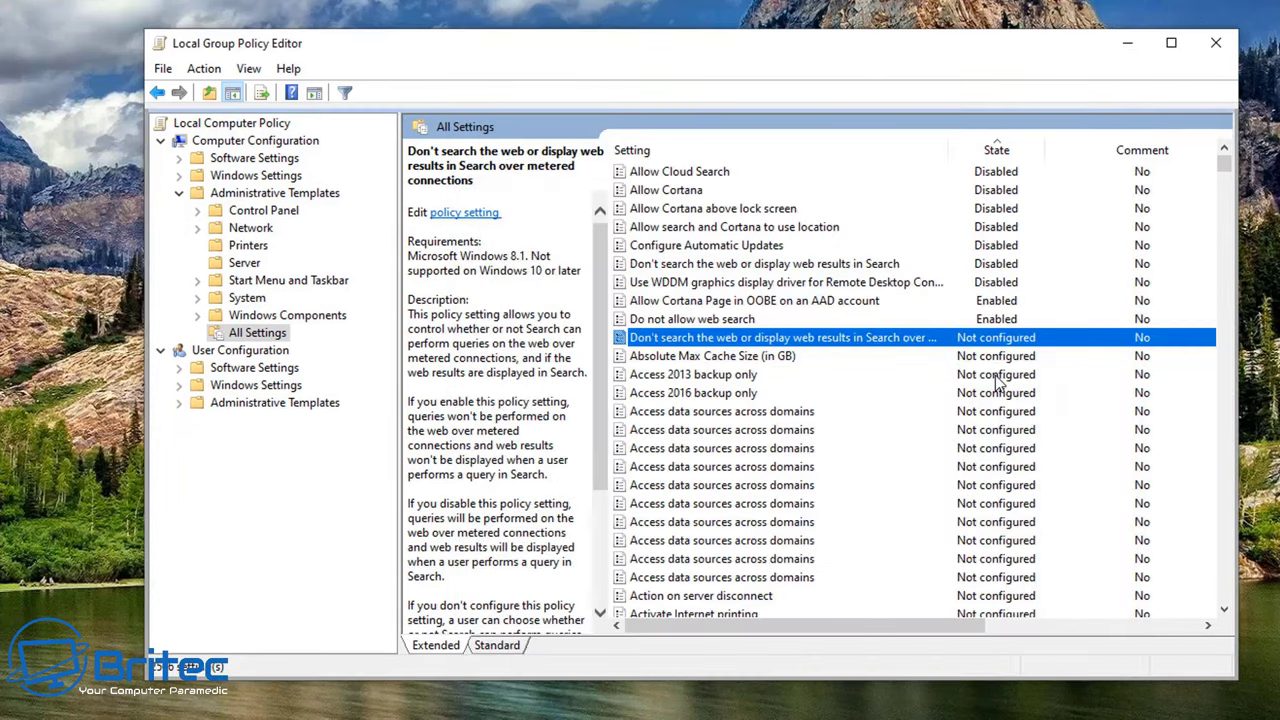
pyautogui.doubleClick(987, 319)
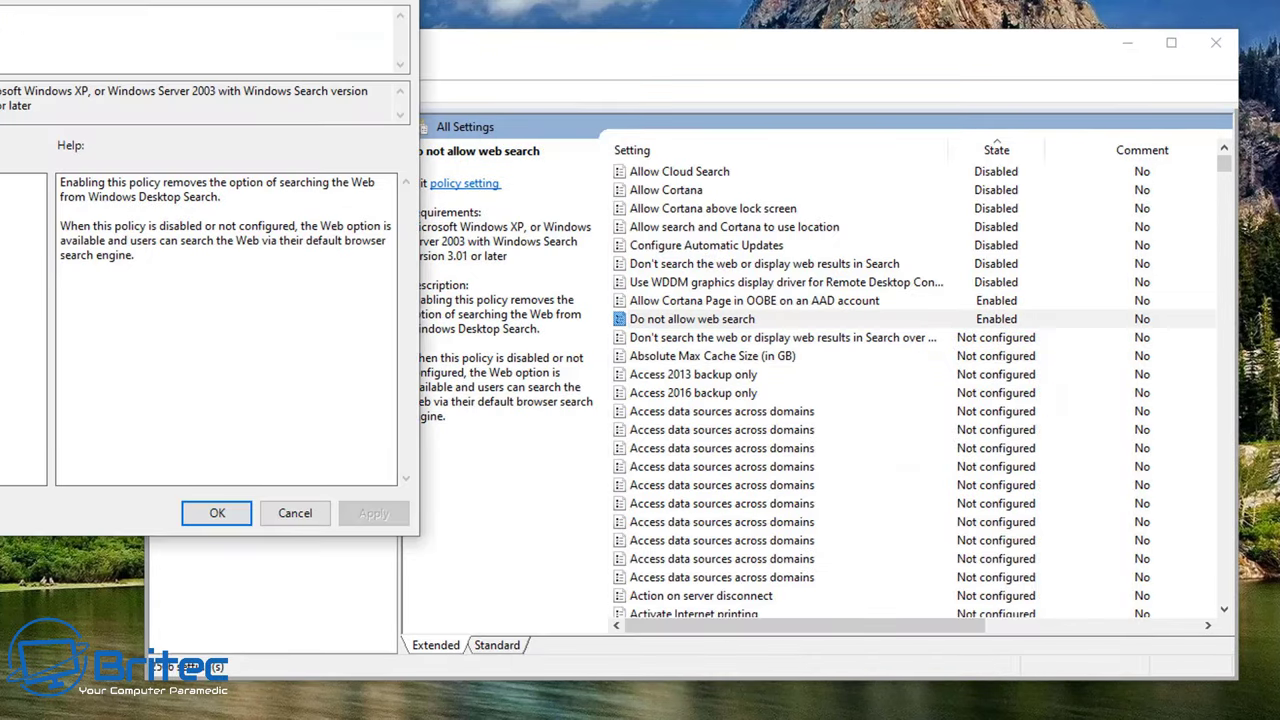
pyautogui.moveTo(128, 0); pyautogui.dragTo(769, 100)
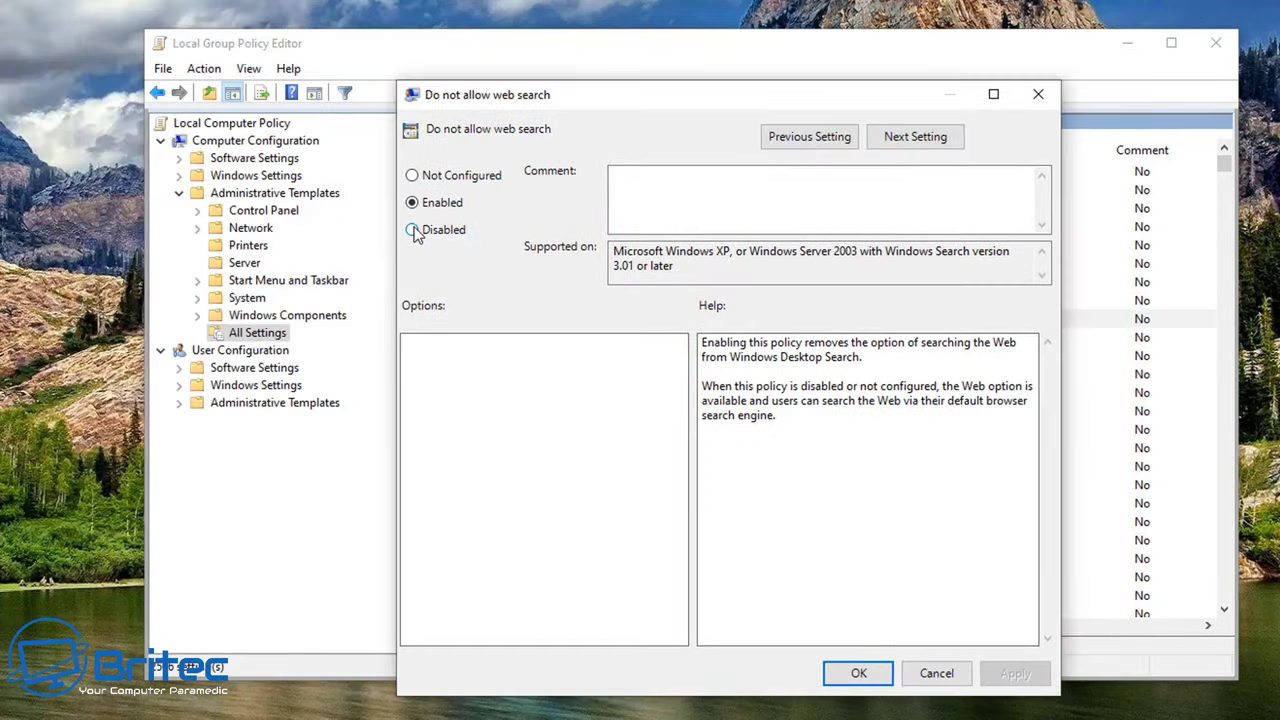
pyautogui.click(412, 176)
pyautogui.click(1012, 673)
pyautogui.click(866, 670)
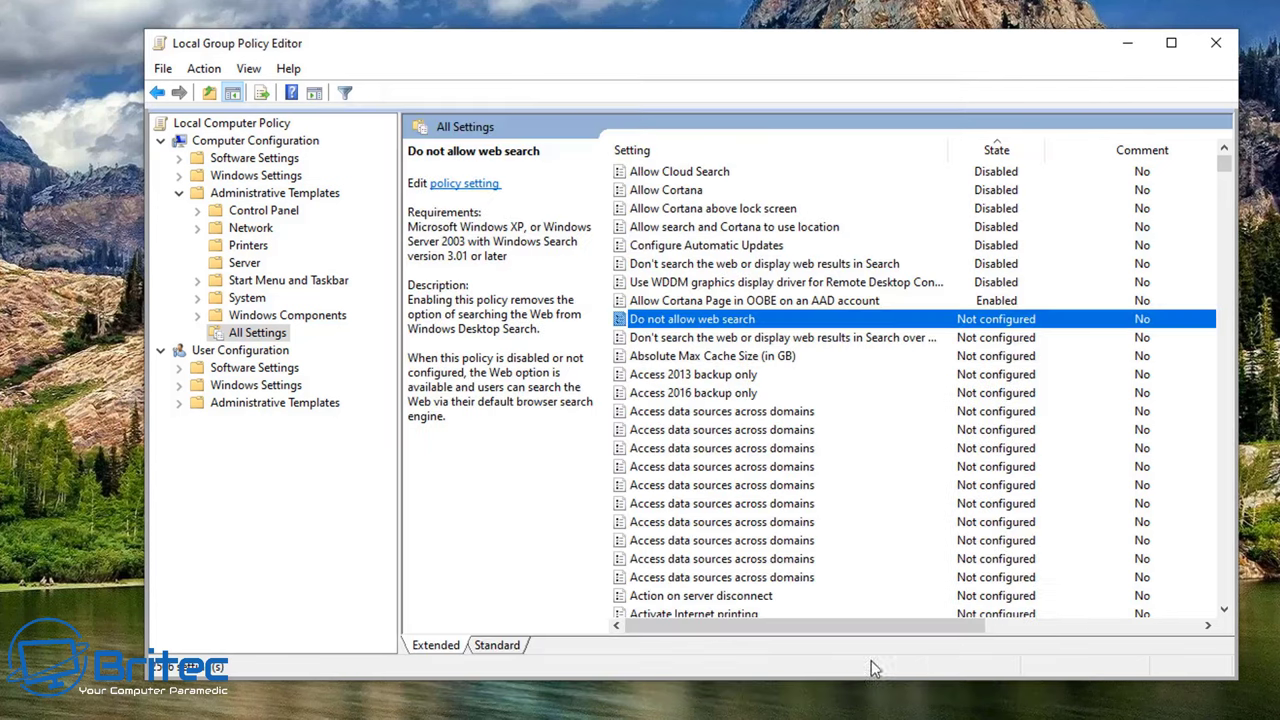
# Step: Set the Cortana OOBE policy to Not Configured
pyautogui.click(709, 302)
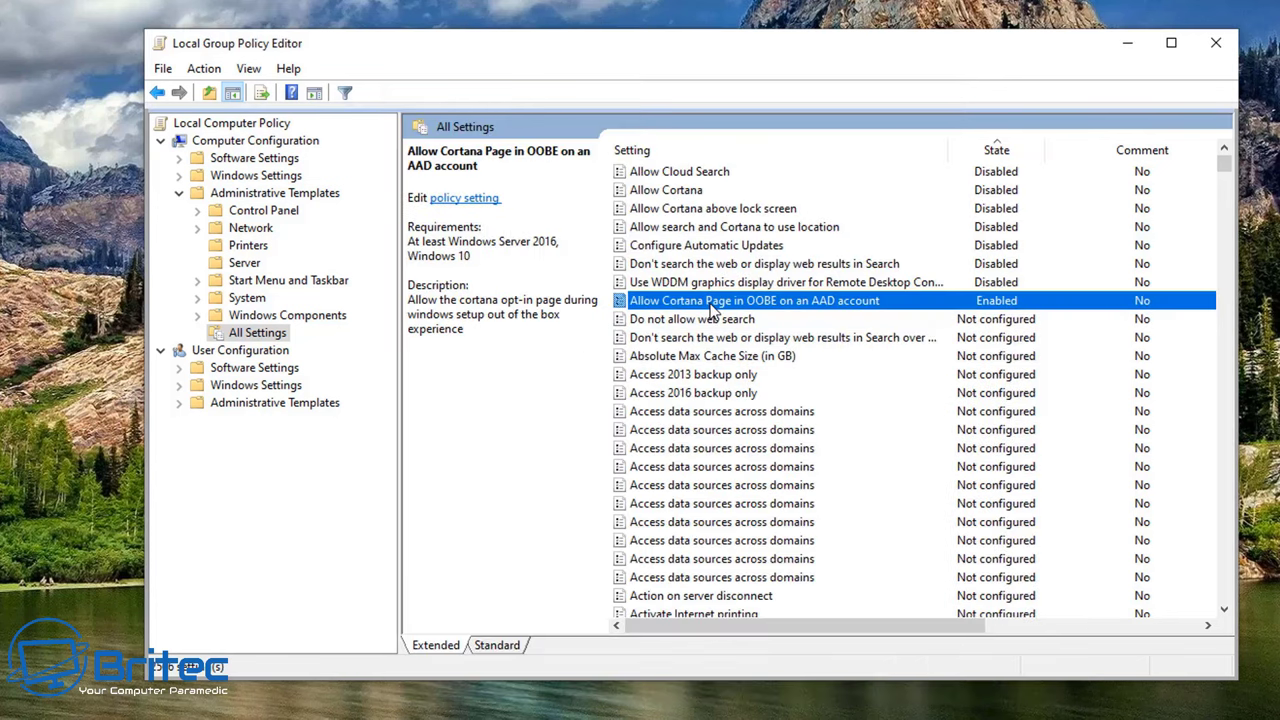
pyautogui.doubleClick(712, 310)
pyautogui.moveTo(261, 0); pyautogui.dragTo(892, 80)
pyautogui.click(468, 170)
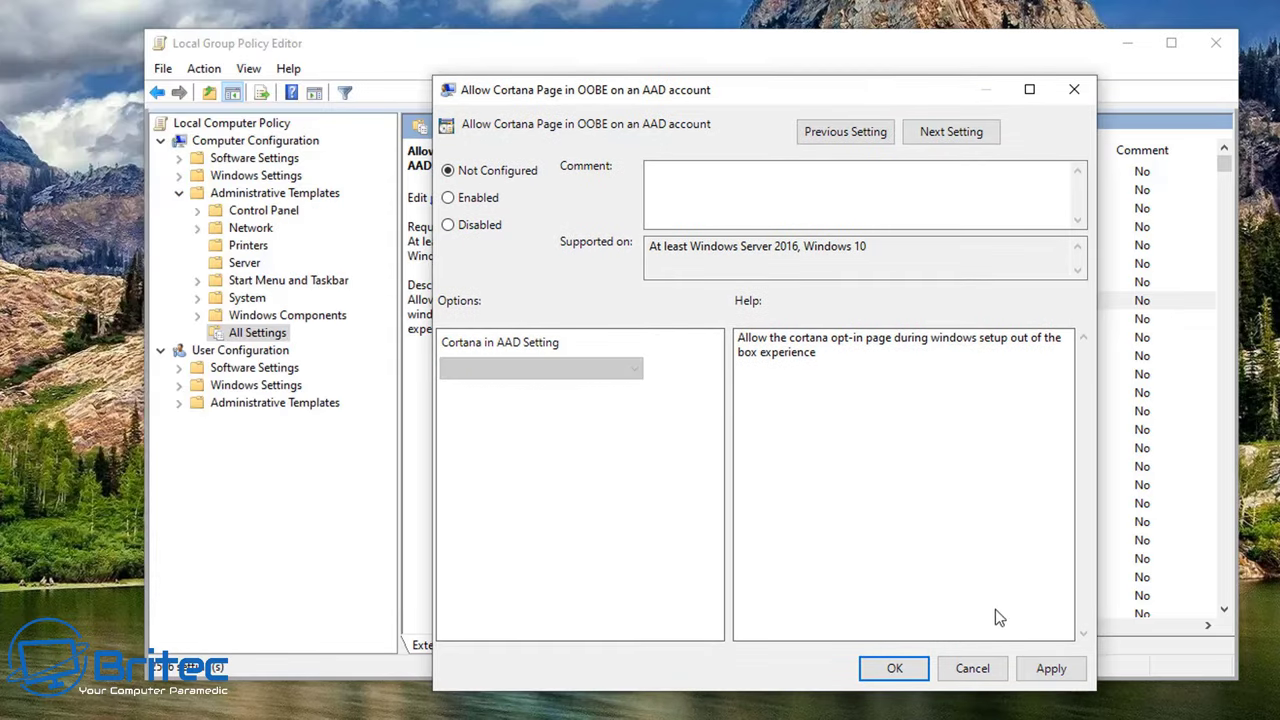
pyautogui.click(894, 668)
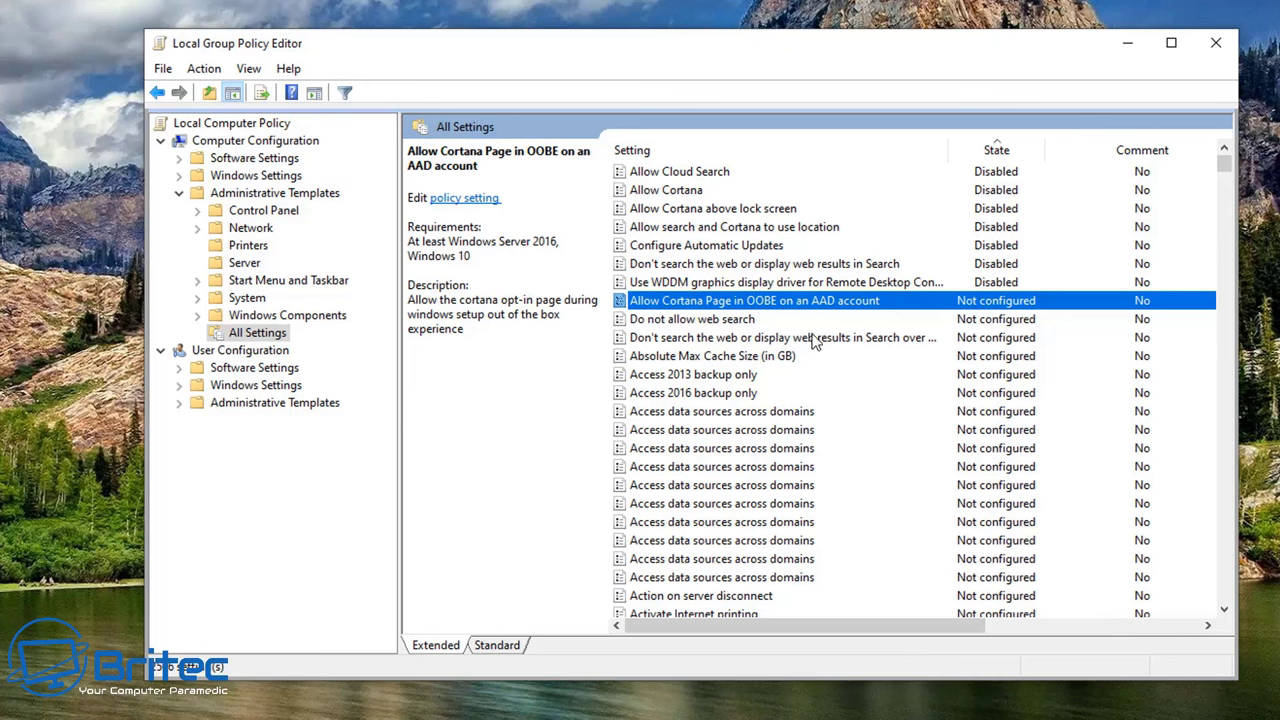
pyautogui.click(746, 246)
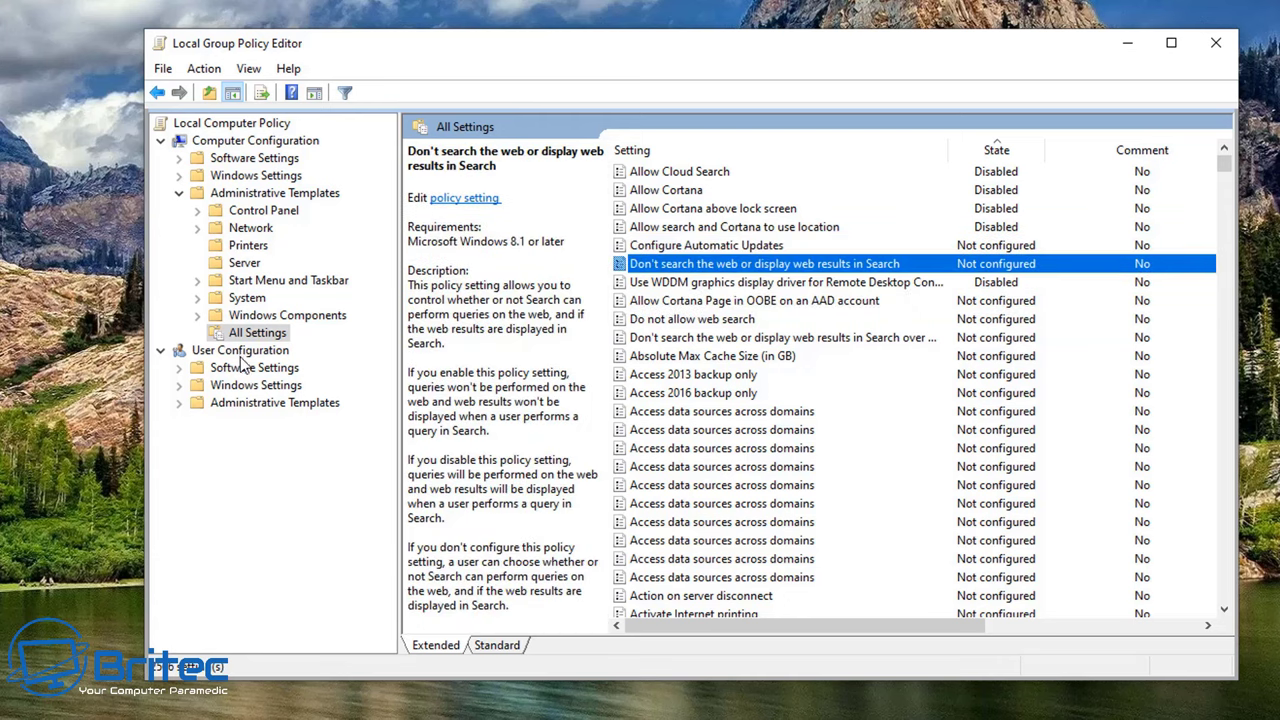
# Step: List User Configuration > Administrative Templates > All Settings sorted by State, confirming none are configured
pyautogui.click(242, 401)
pyautogui.click(179, 403)
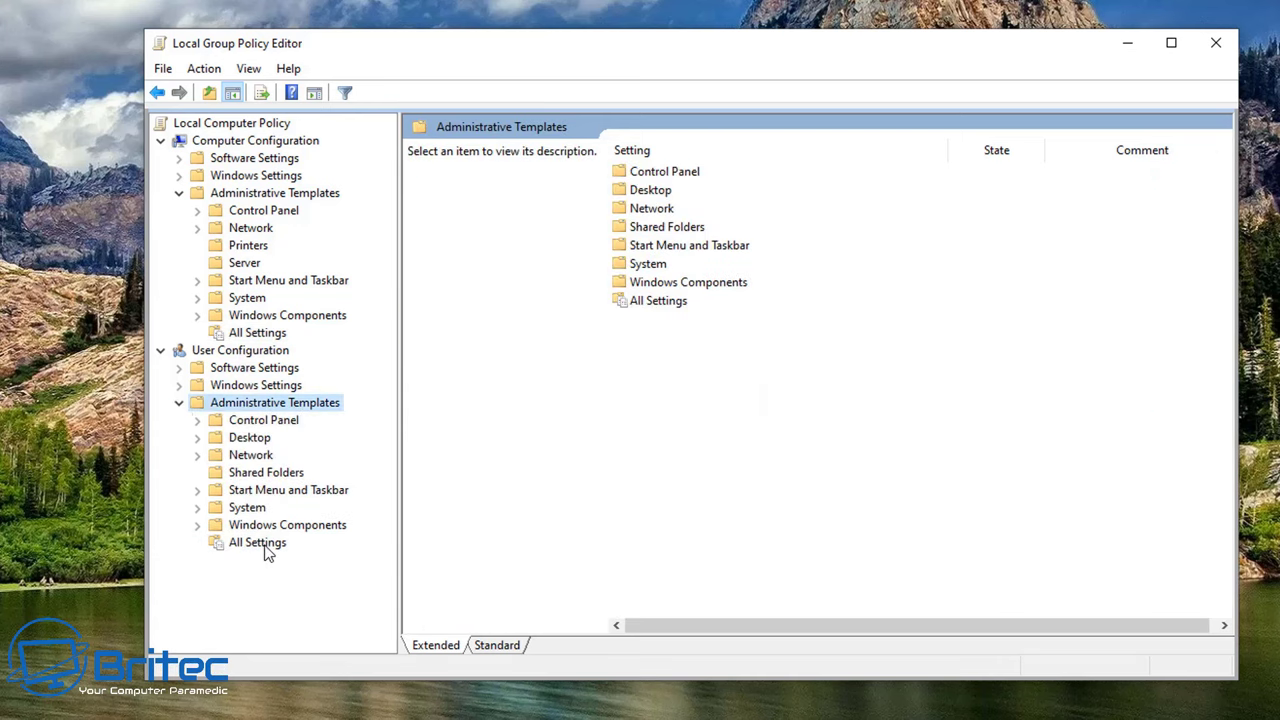
pyautogui.click(265, 548)
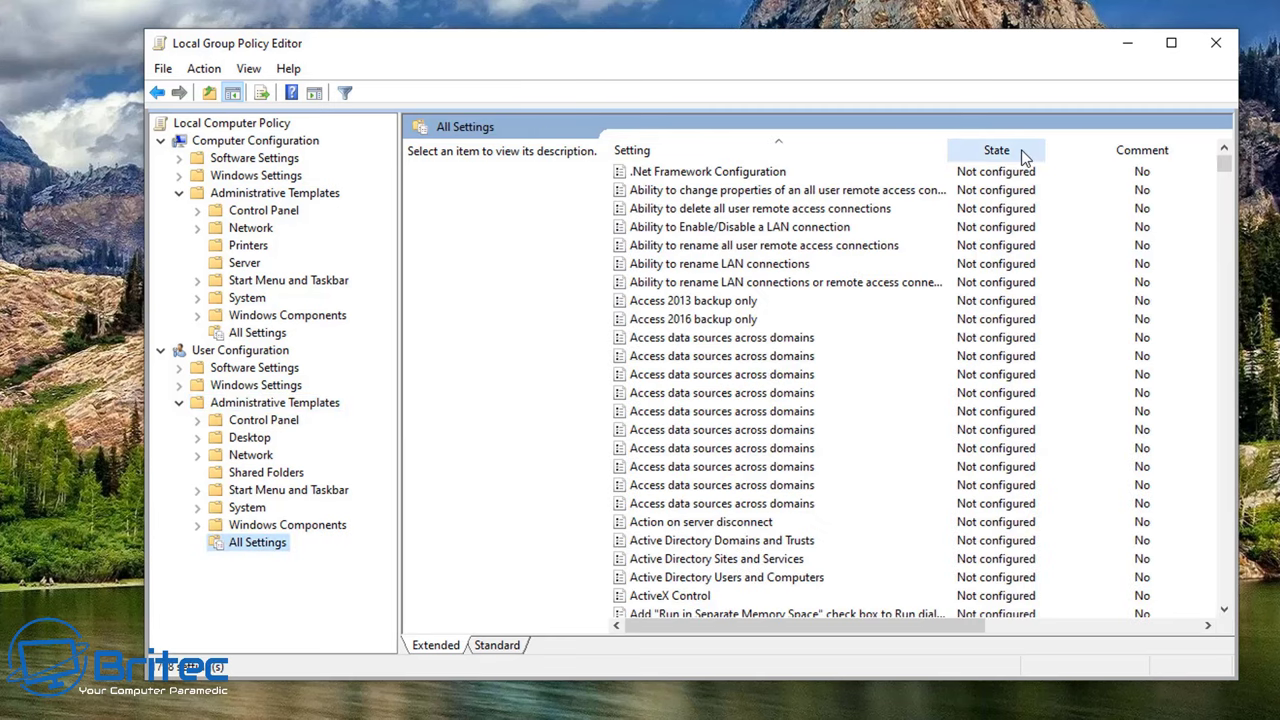
pyautogui.click(1020, 156)
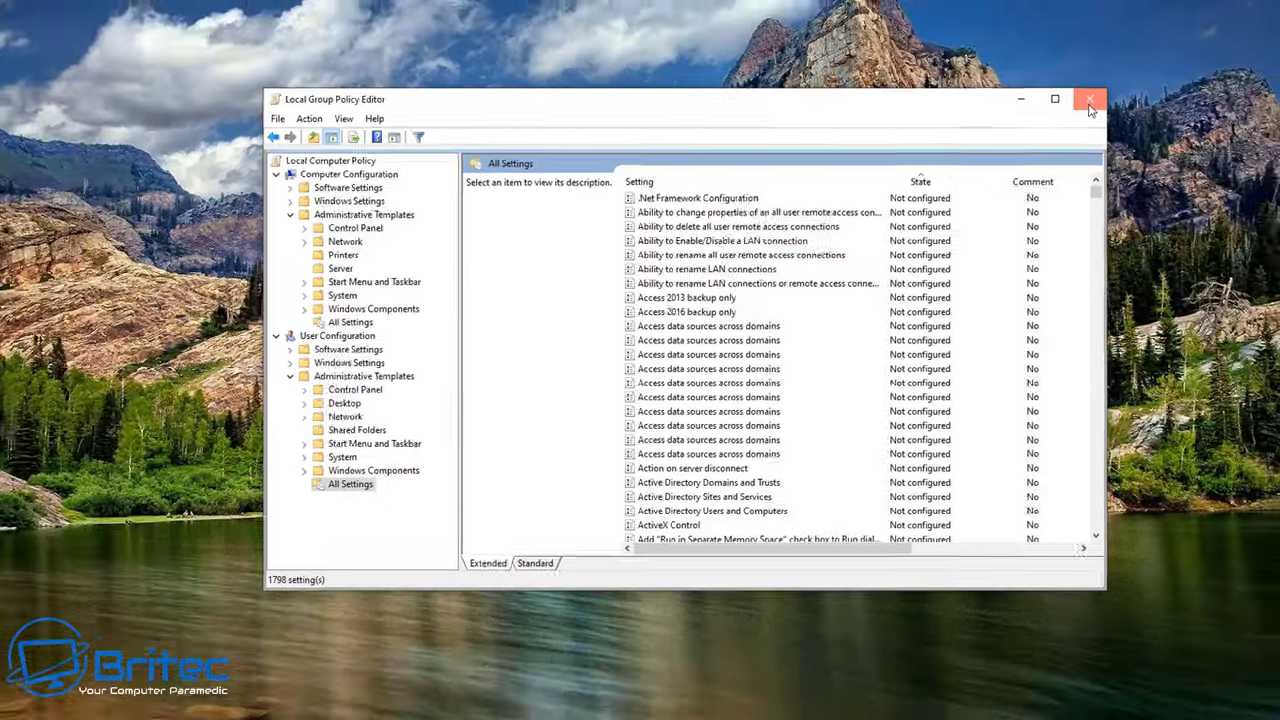
# Step: Close Local Group Policy Editor and search Windows for cmd
pyautogui.click(1090, 100)
pyautogui.click(75, 704)
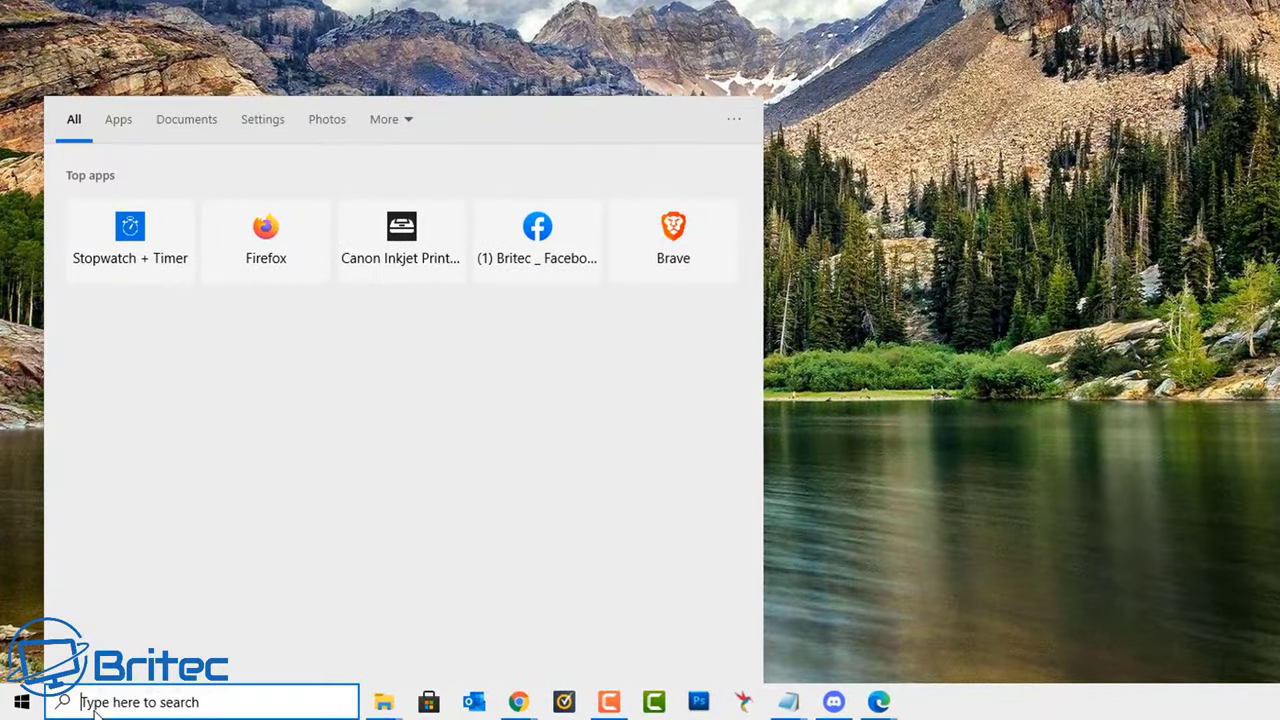
pyautogui.write('cmd')
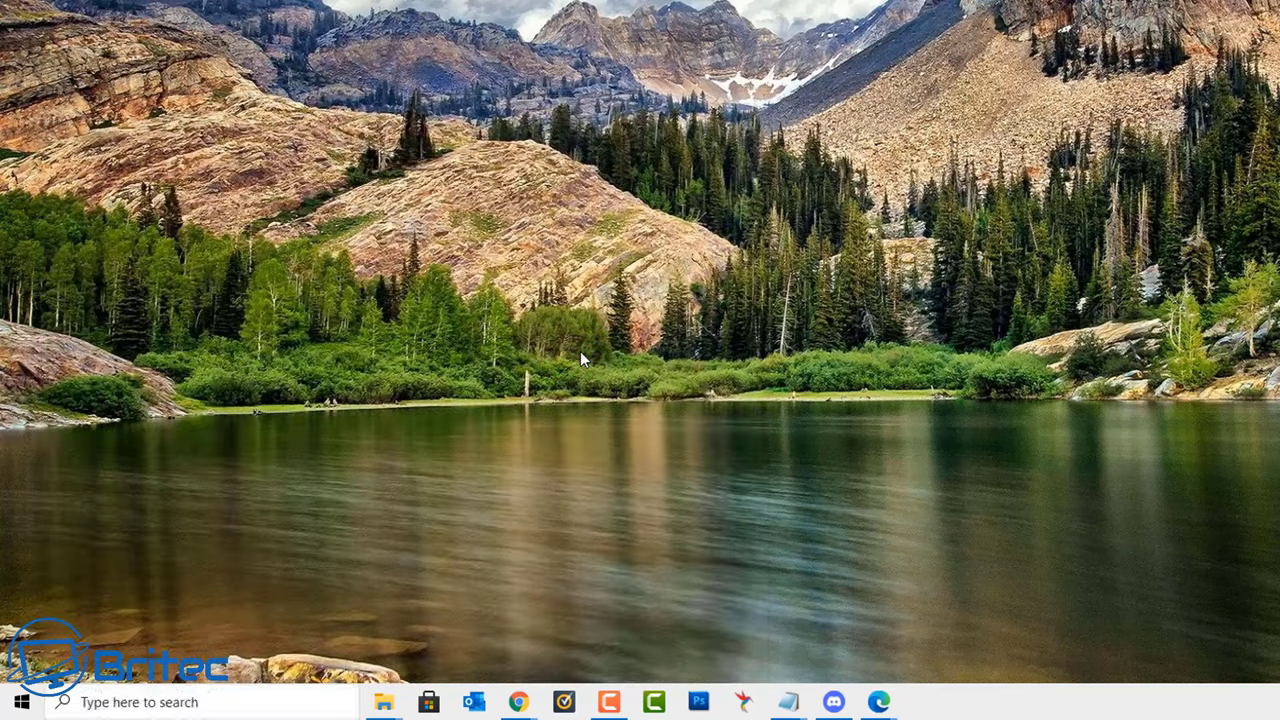
# Step: In an administrator Command Prompt, delete the GroupPolicyUsers and GroupPolicy folders with RD /S /Q
pyautogui.click(472, 373)
pyautogui.rightClick(371, 244)
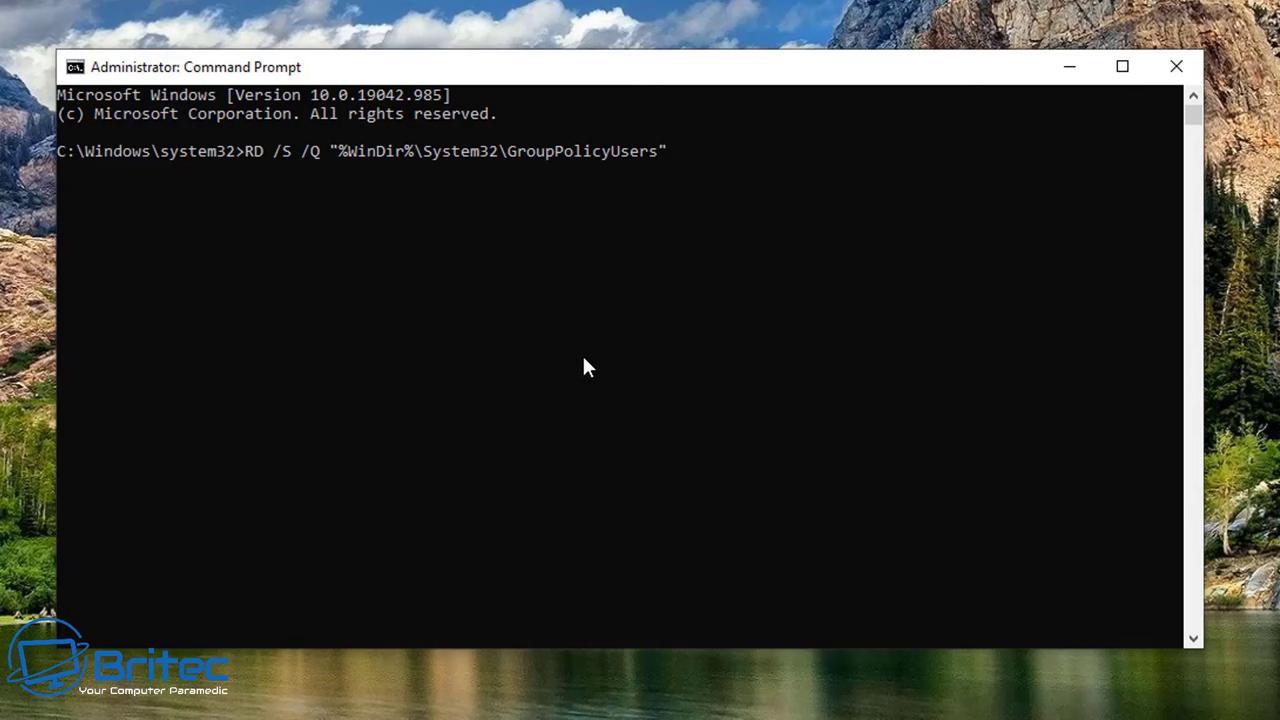
pyautogui.press('Return')
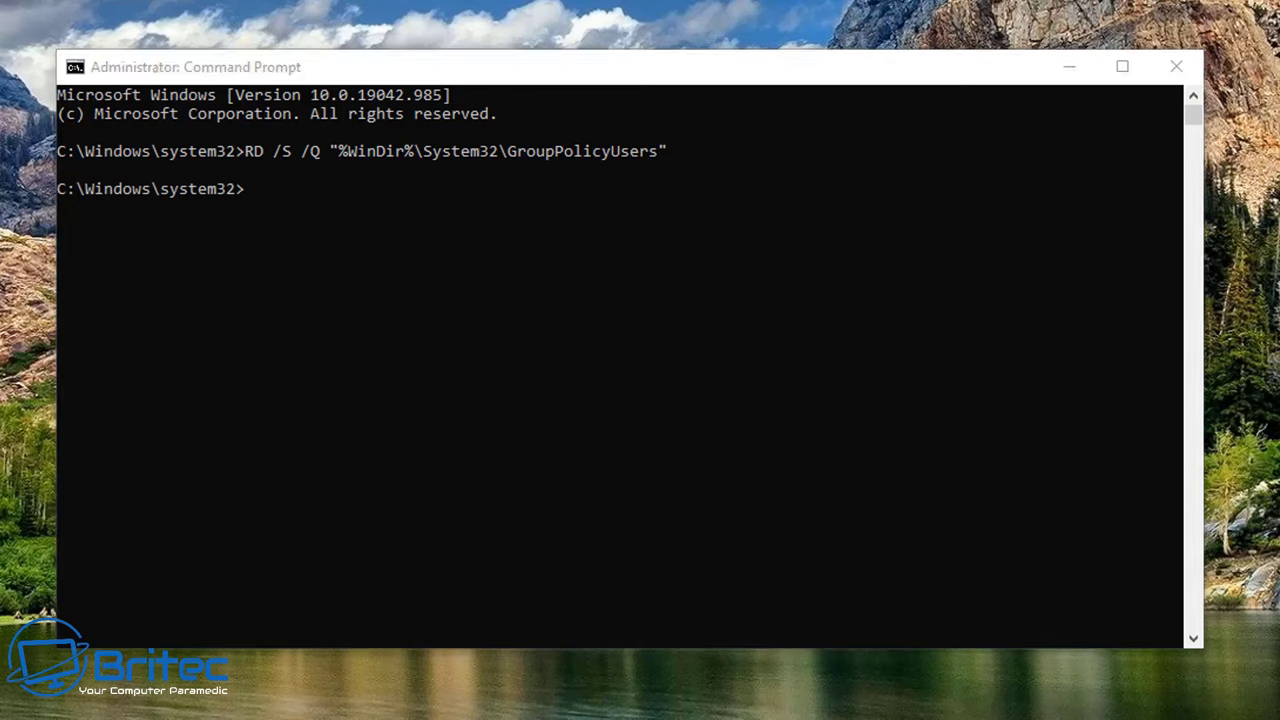
pyautogui.click(429, 403)
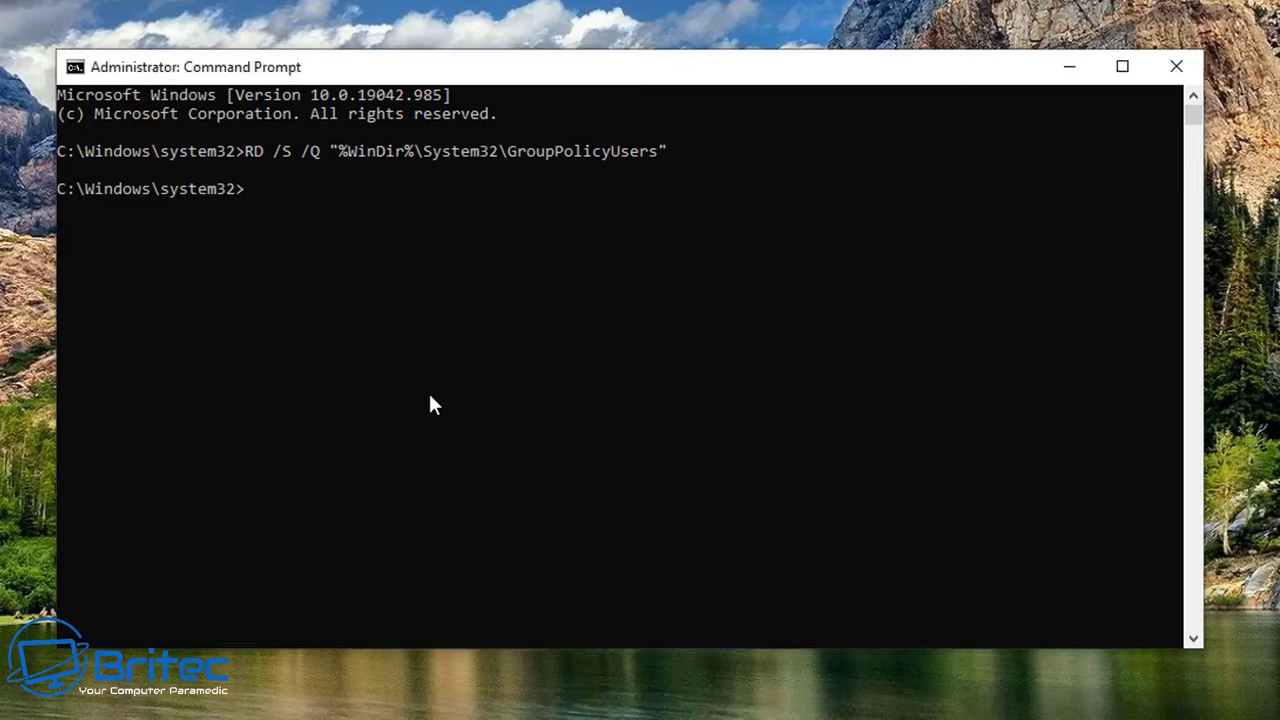
pyautogui.rightClick(389, 333)
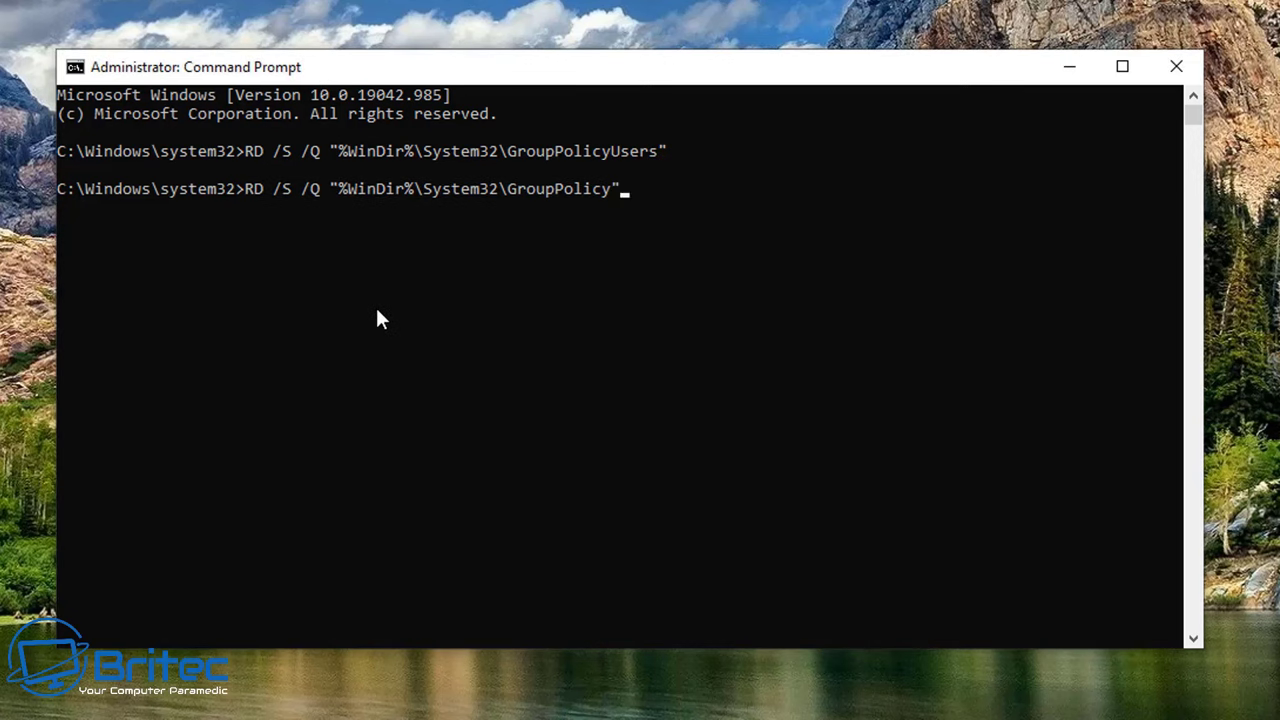
pyautogui.press('Return')
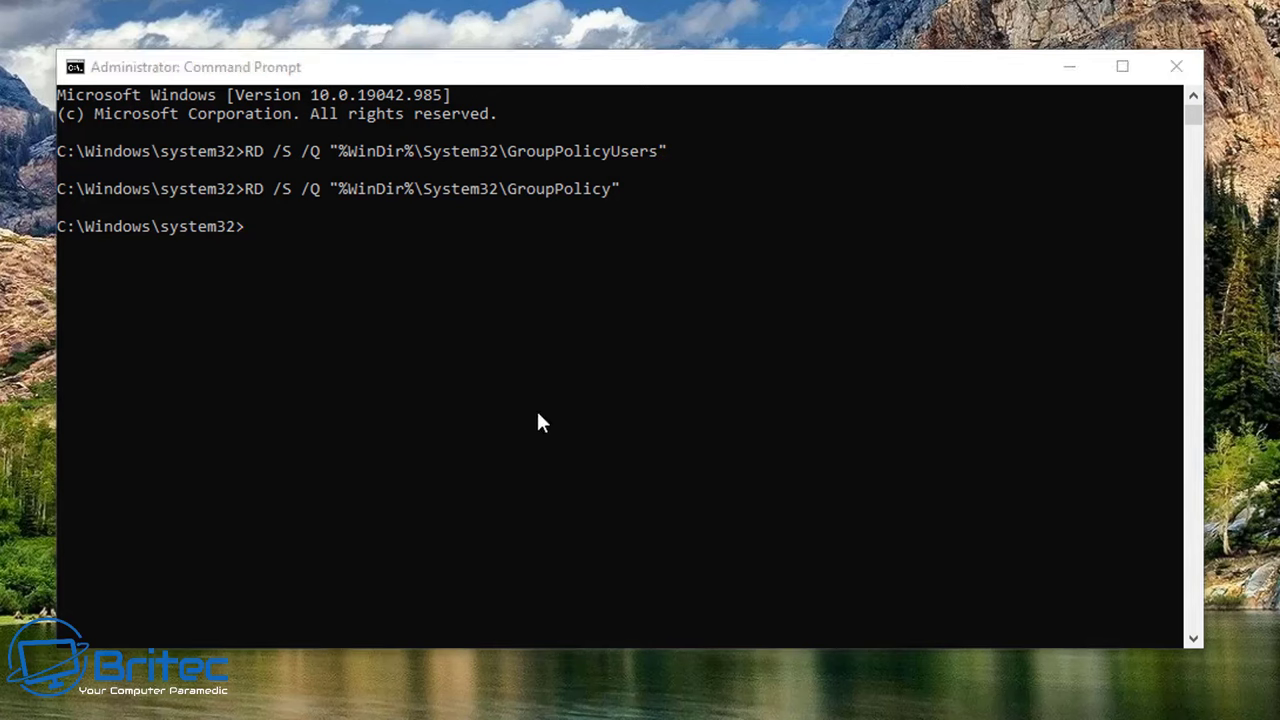
# Step: Run gpupdate /force until the policy update completes successfully
pyautogui.click(448, 410)
pyautogui.rightClick(448, 410)
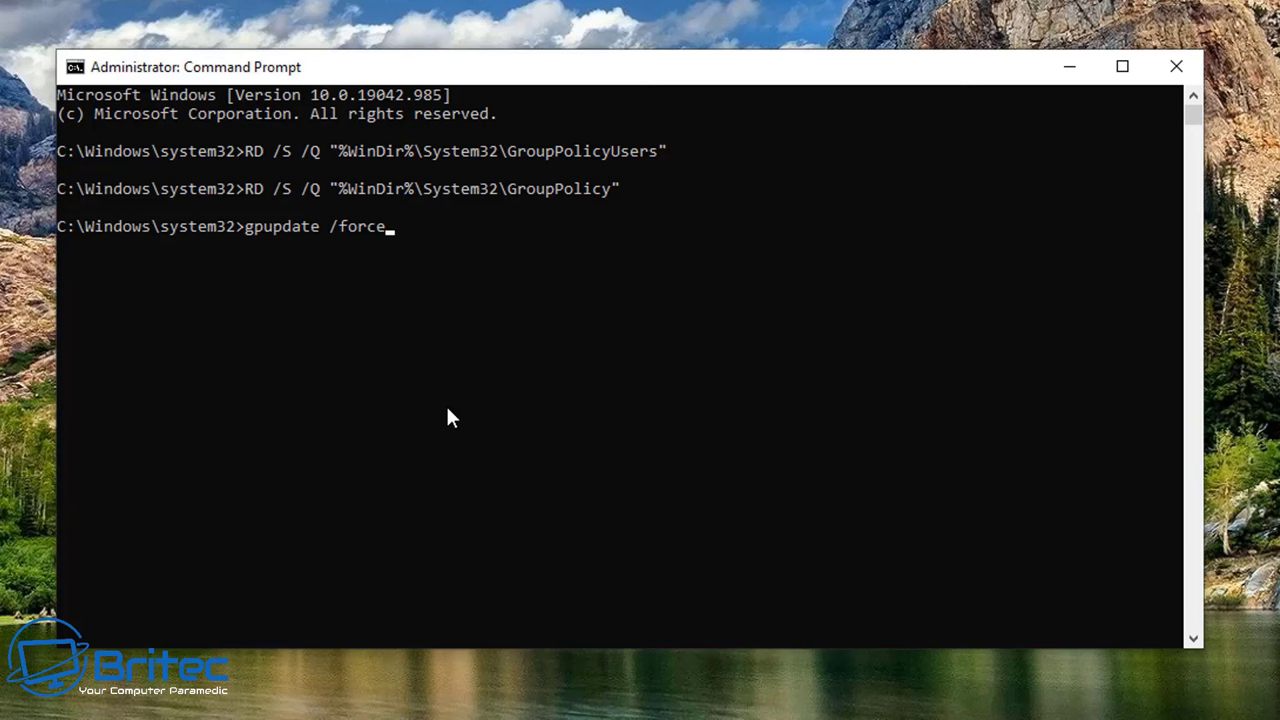
pyautogui.press('Return')
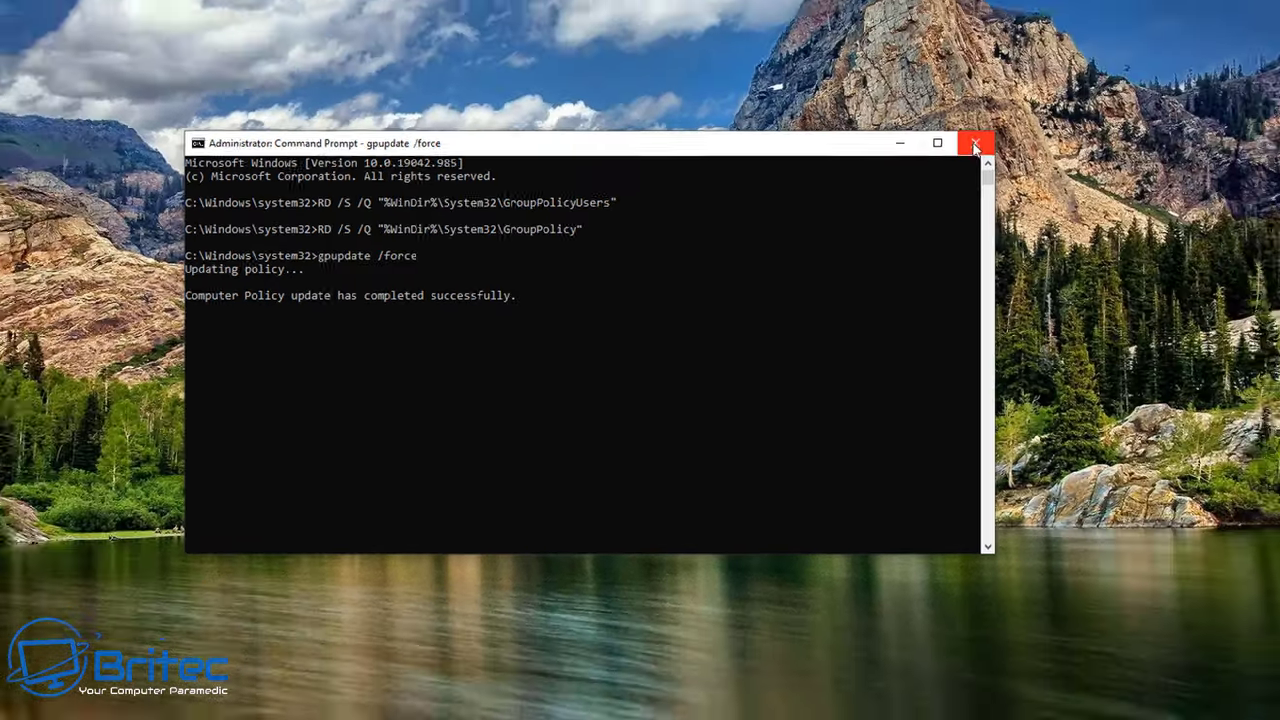
# Step: Close Command Prompt and restore Edge settings to their default values via Reset settings
pyautogui.click(1176, 66)
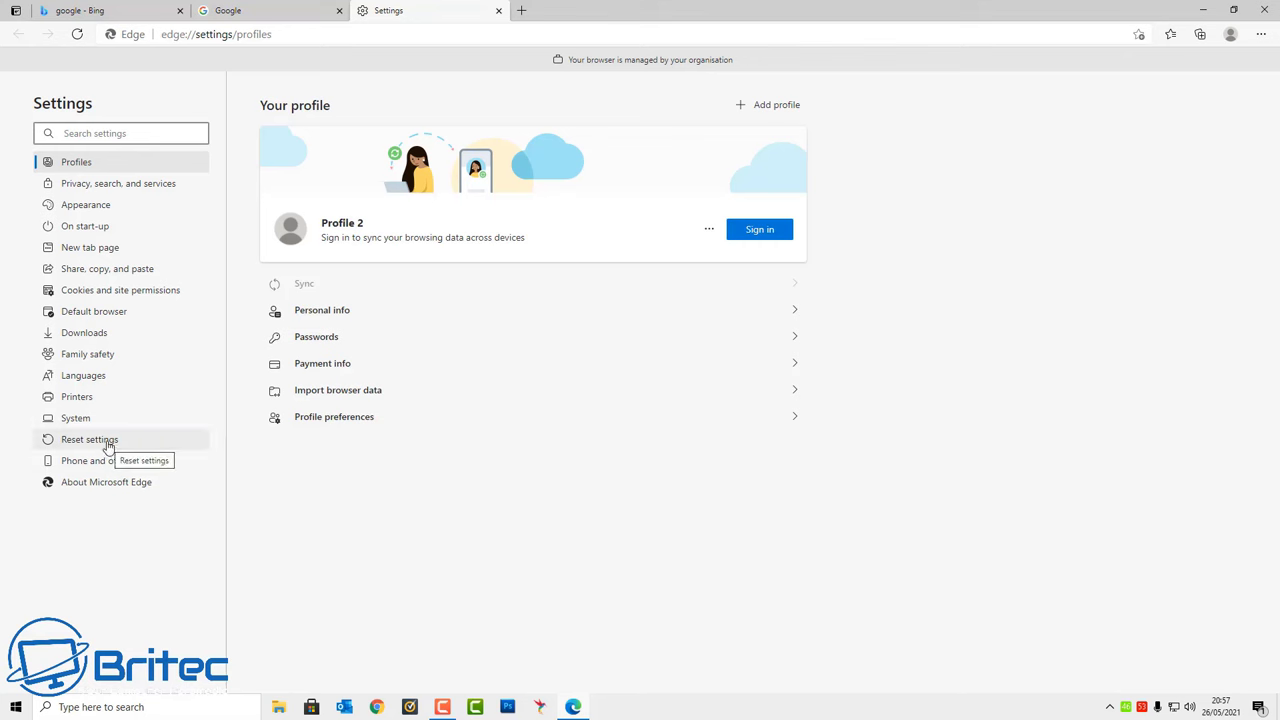
pyautogui.click(108, 445)
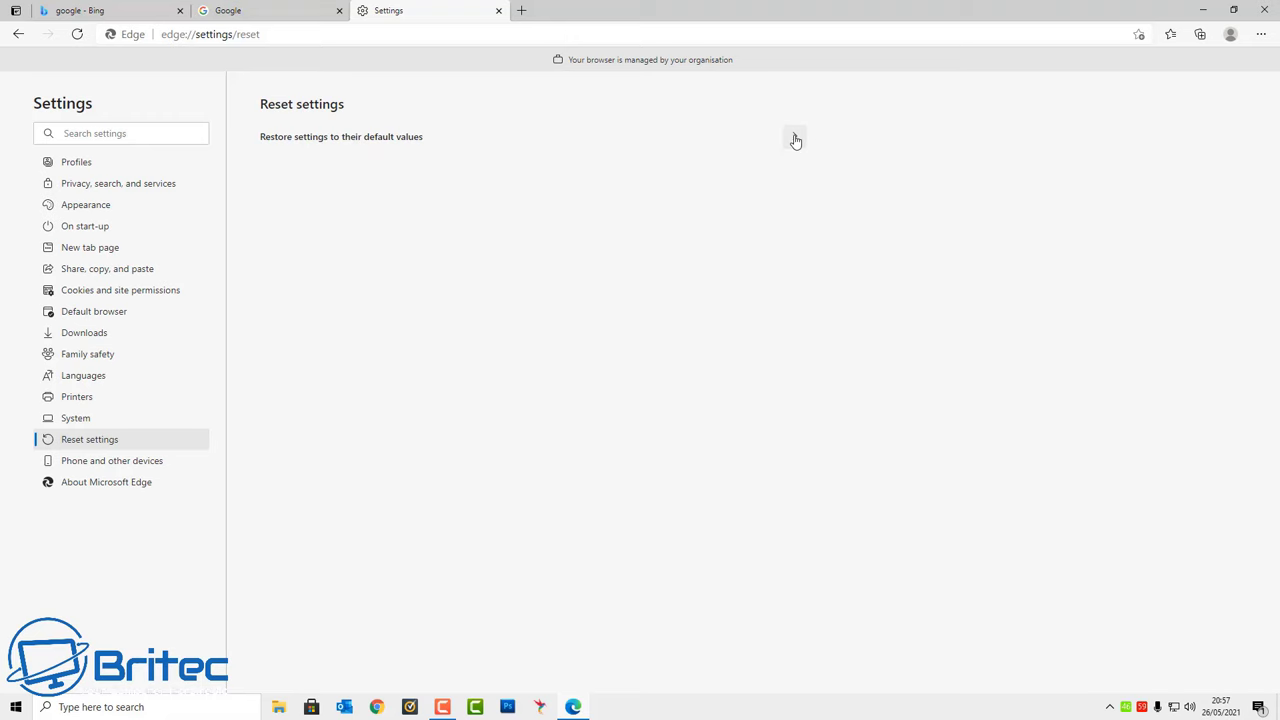
pyautogui.click(795, 139)
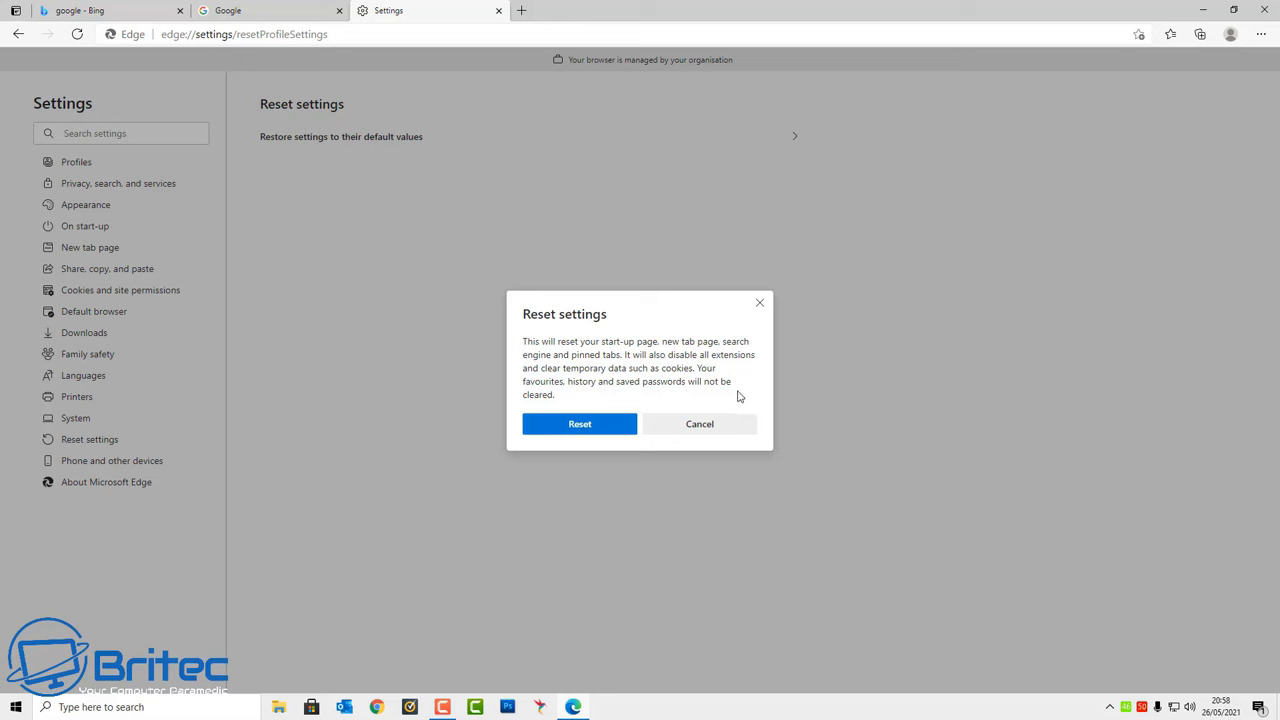
pyautogui.click(580, 425)
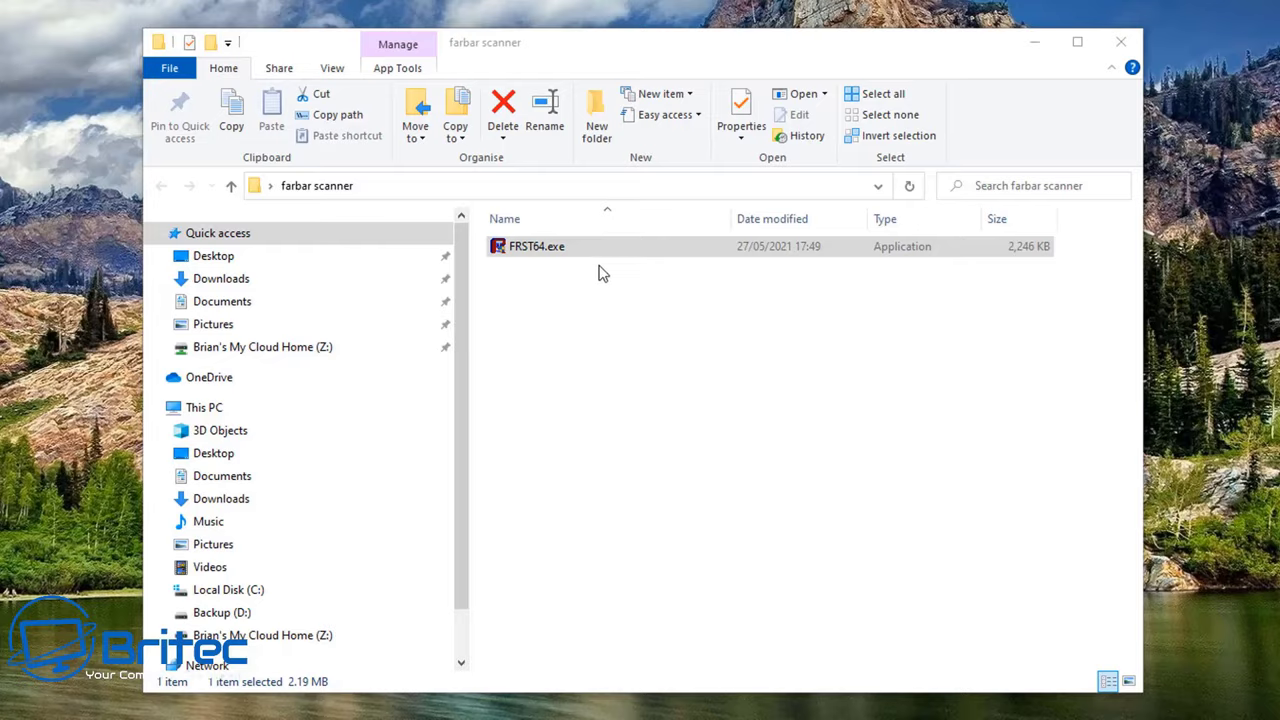
# Step: Launch FRST64.exe and run a scan with 90 Days Files ticked under Optional Scan
pyautogui.click(533, 255)
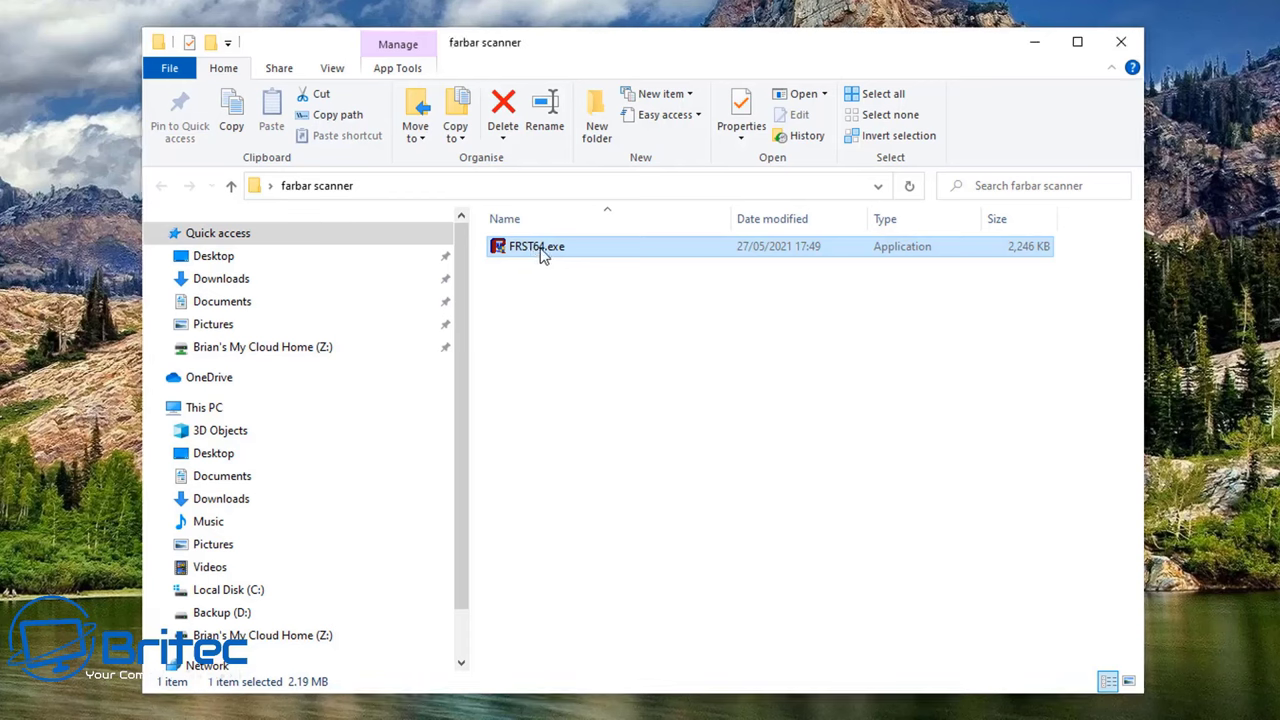
pyautogui.doubleClick(543, 255)
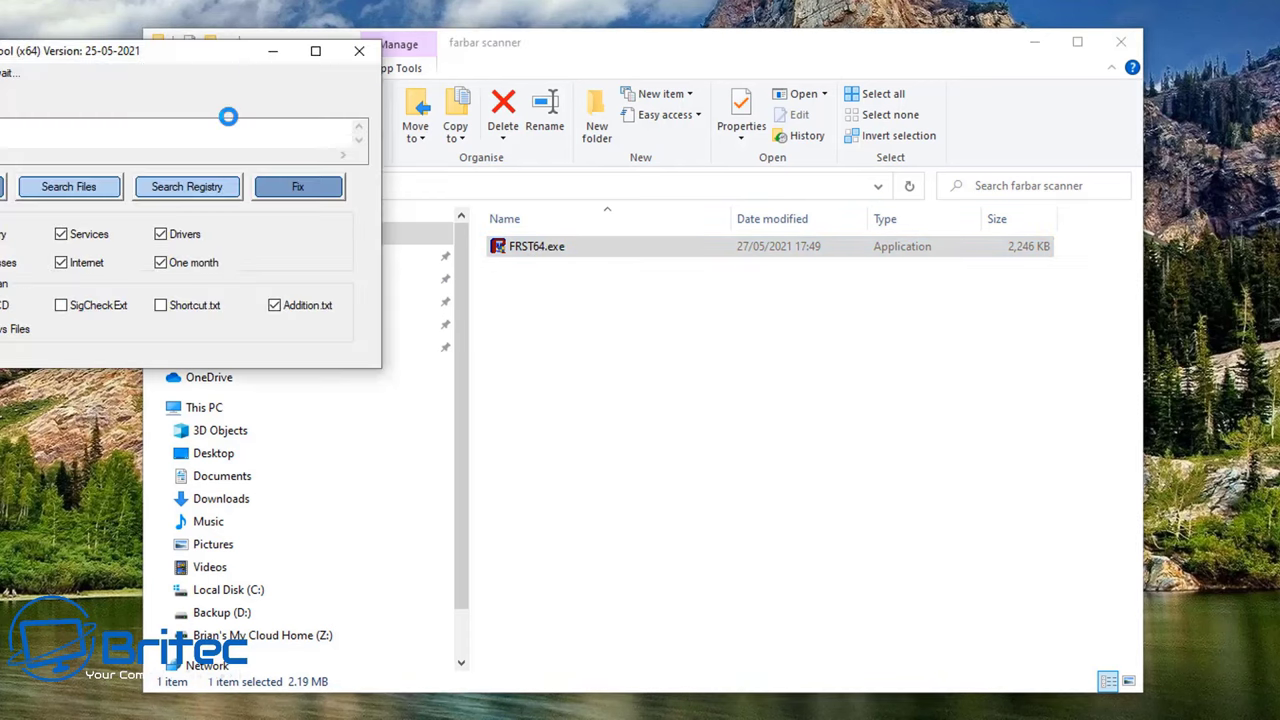
pyautogui.moveTo(202, 51); pyautogui.dragTo(818, 312)
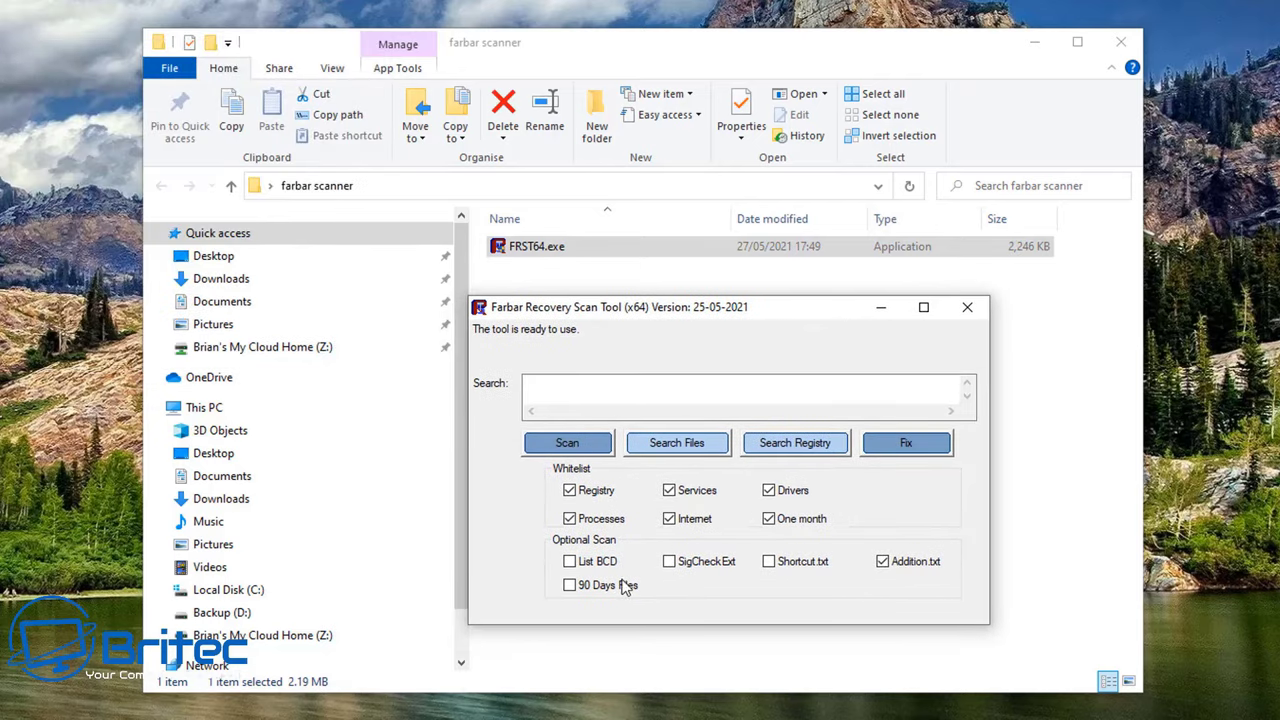
pyautogui.click(570, 585)
pyautogui.click(572, 448)
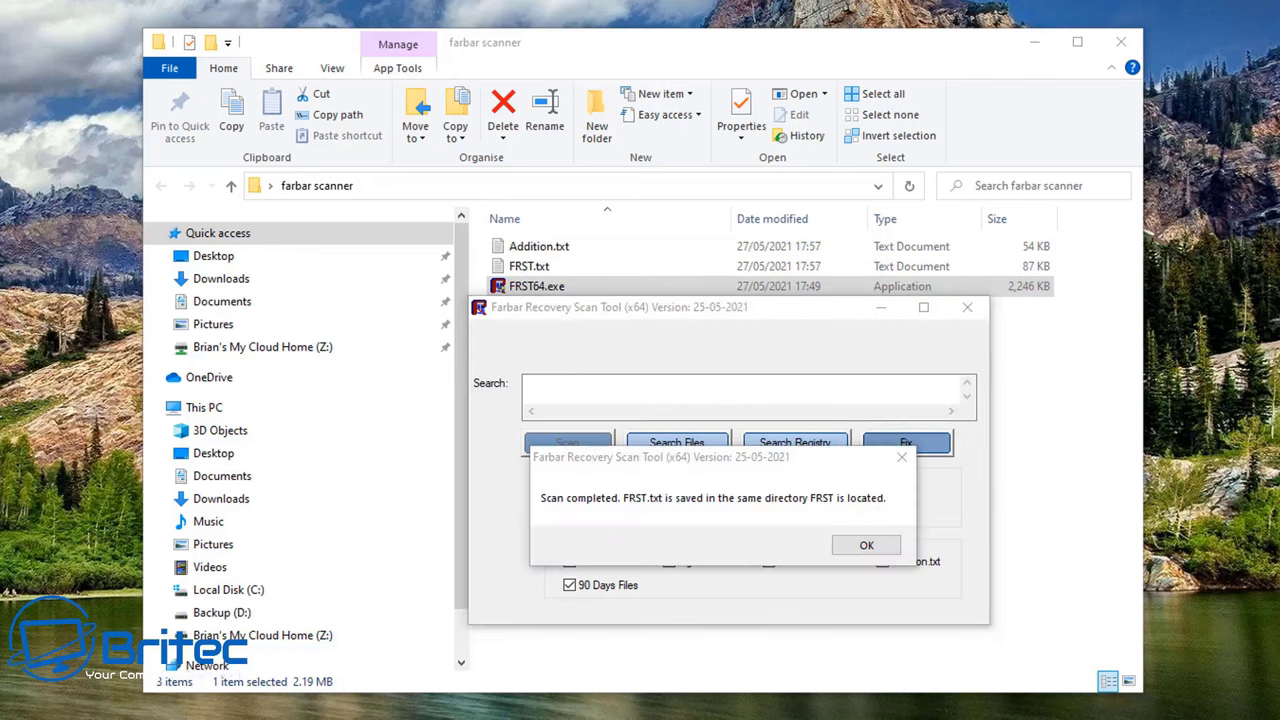
pyautogui.click(866, 547)
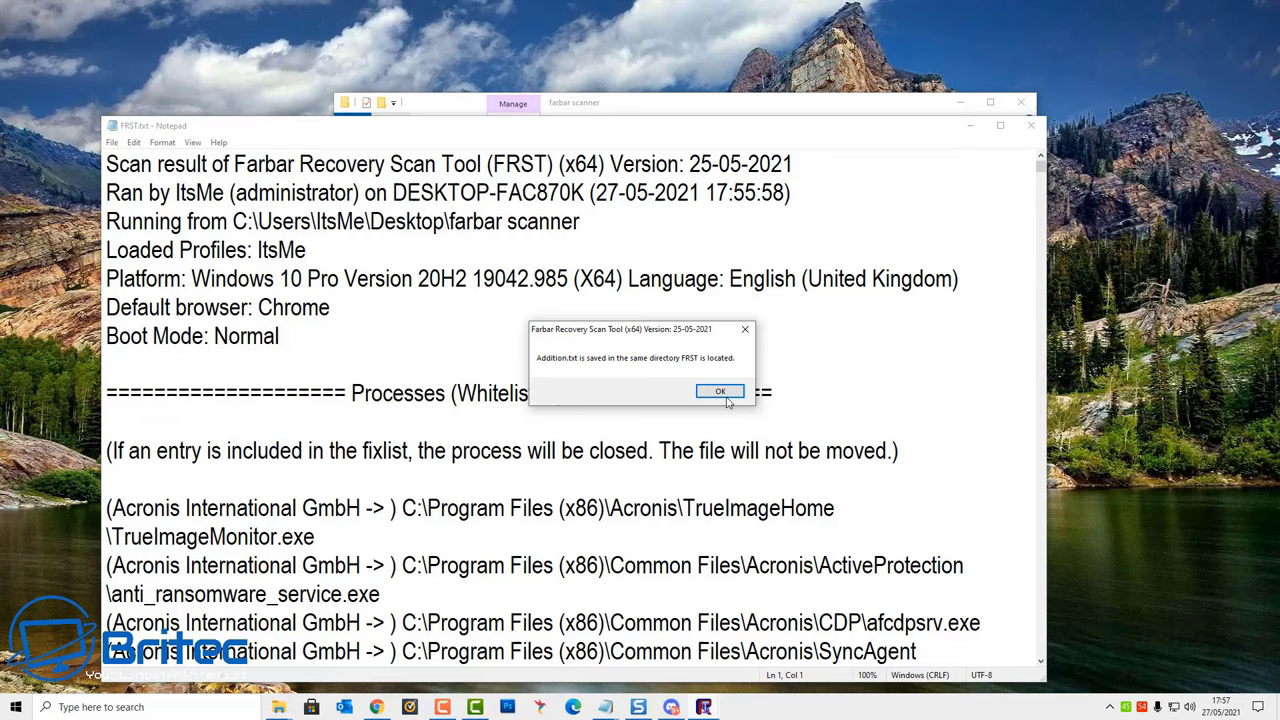
# Step: Dismiss the Addition.txt saved notice, minimise Addition.txt and bring FRST.txt into view
pyautogui.click(727, 397)
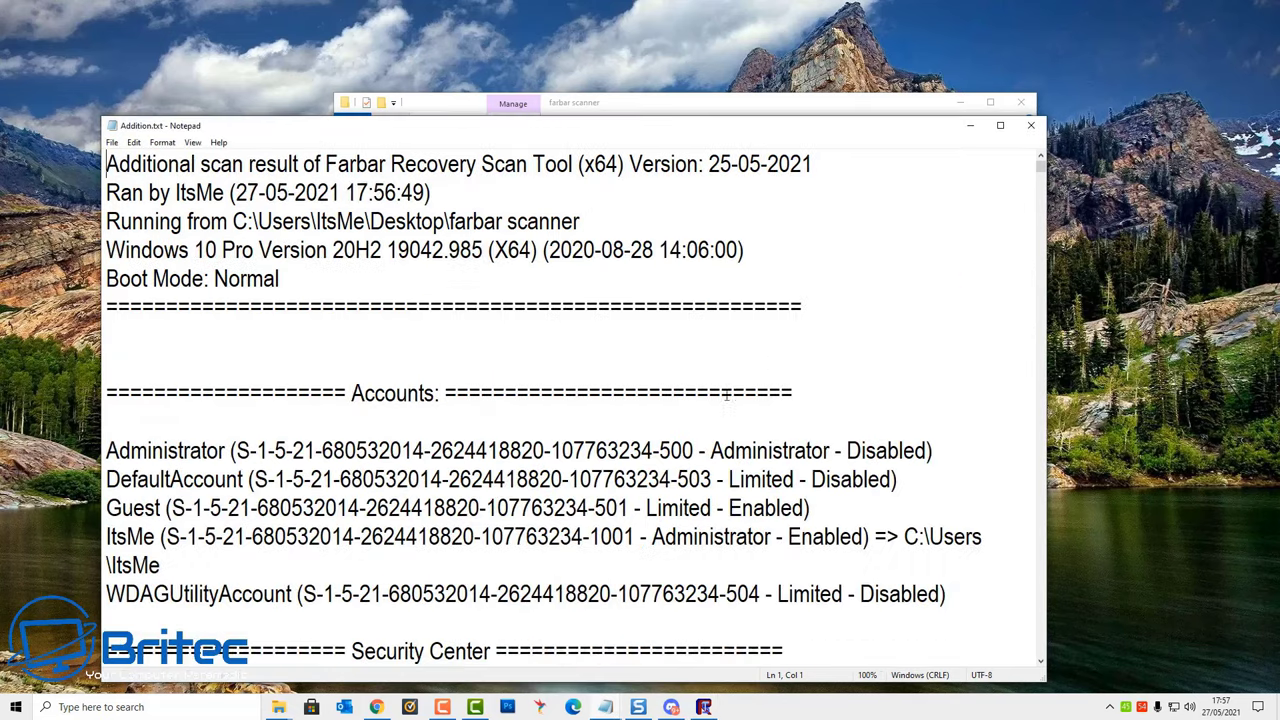
pyautogui.click(970, 126)
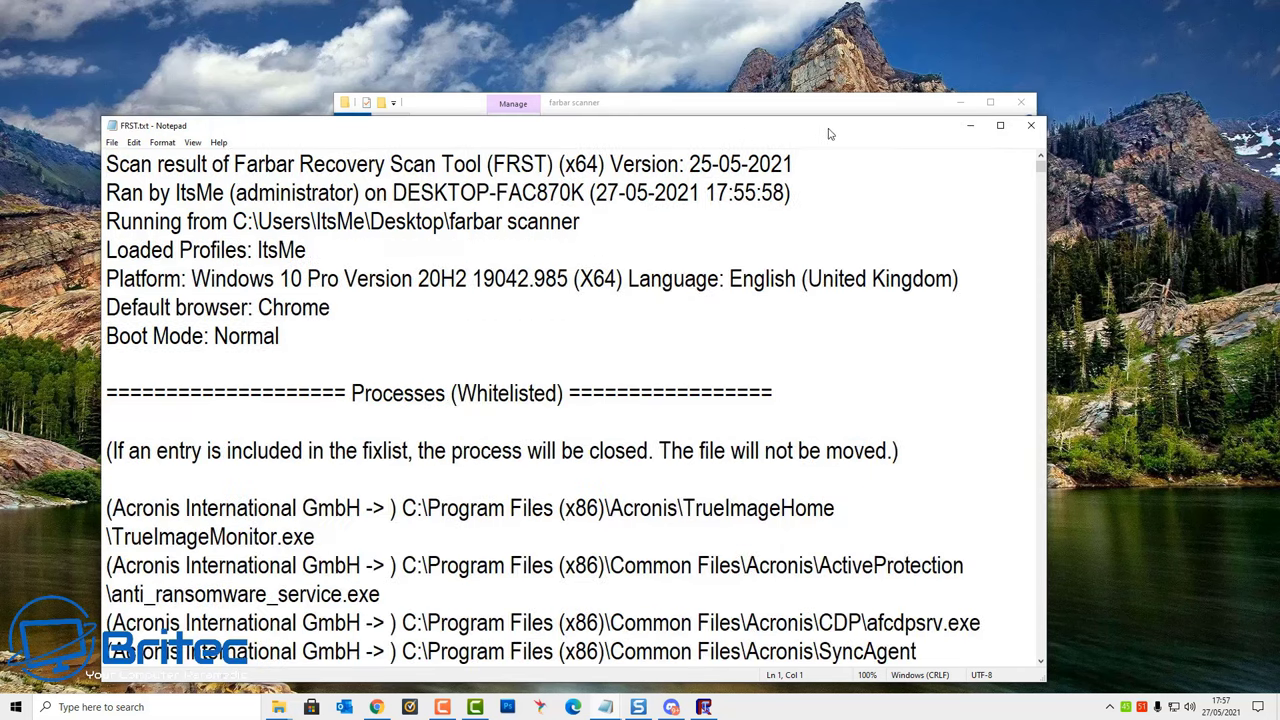
pyautogui.moveTo(835, 135); pyautogui.dragTo(896, 91)
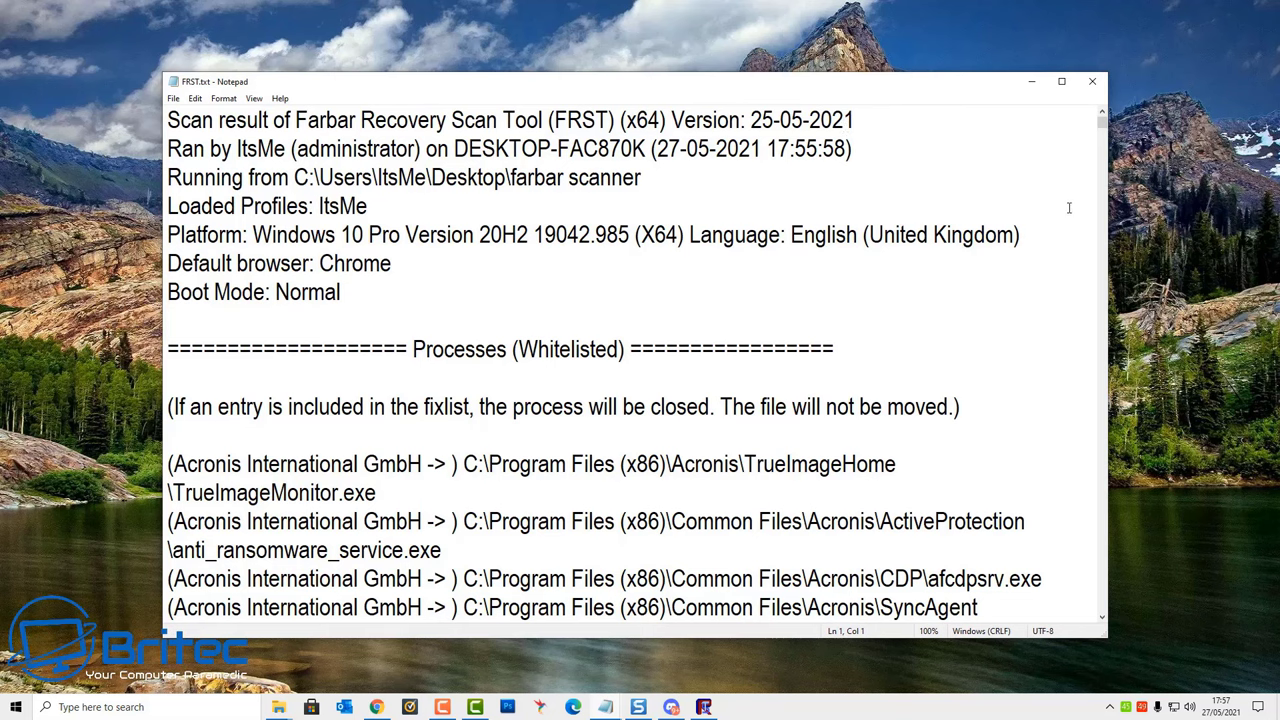
pyautogui.moveTo(1102, 122); pyautogui.dragTo(1103, 150)
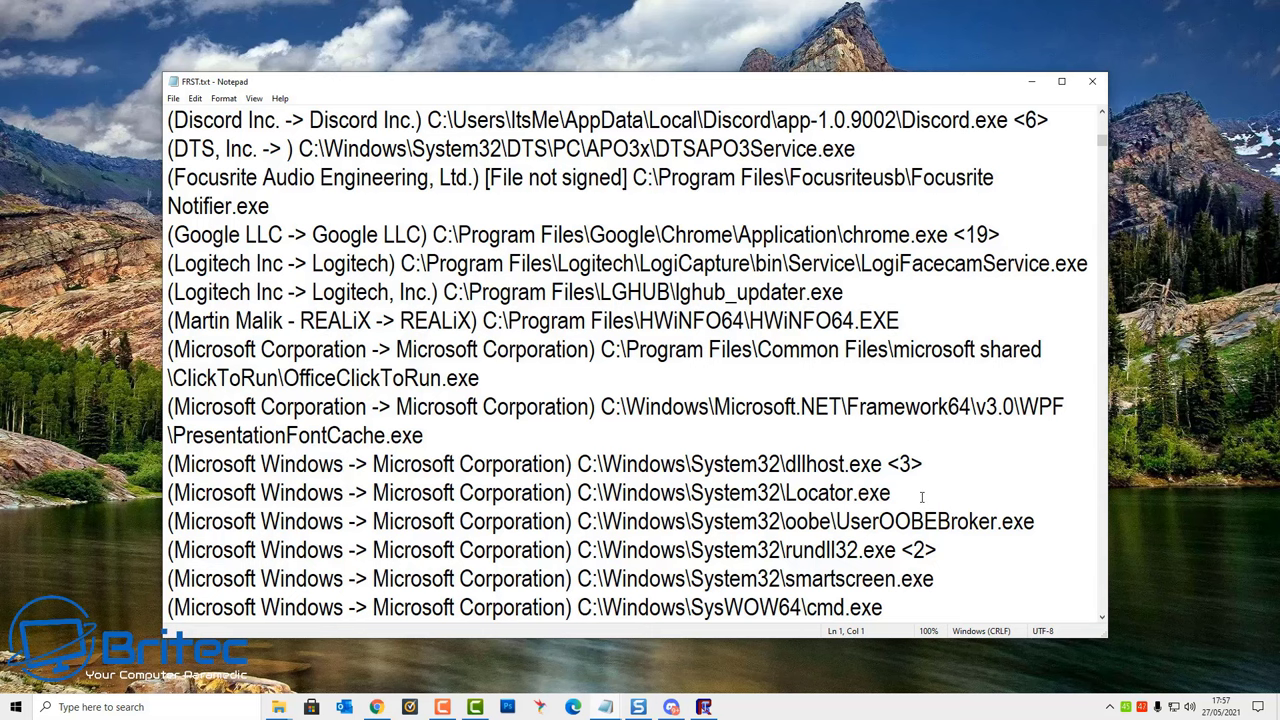
# Step: Locate and select the ATTENTION-flagged Policies Edge Restriction lines in FRST.txt
pyautogui.scroll(-11, 921, 497)
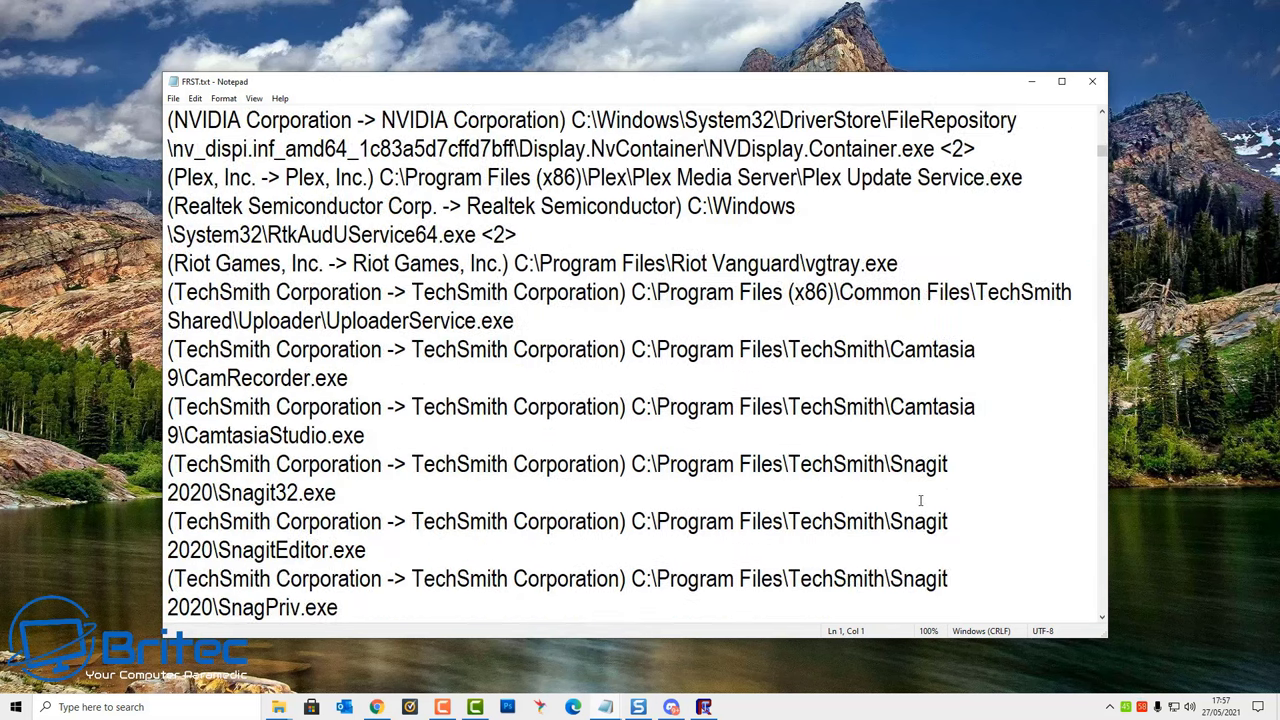
pyautogui.scroll(-5, 921, 500)
pyautogui.scroll(-2, 916, 500)
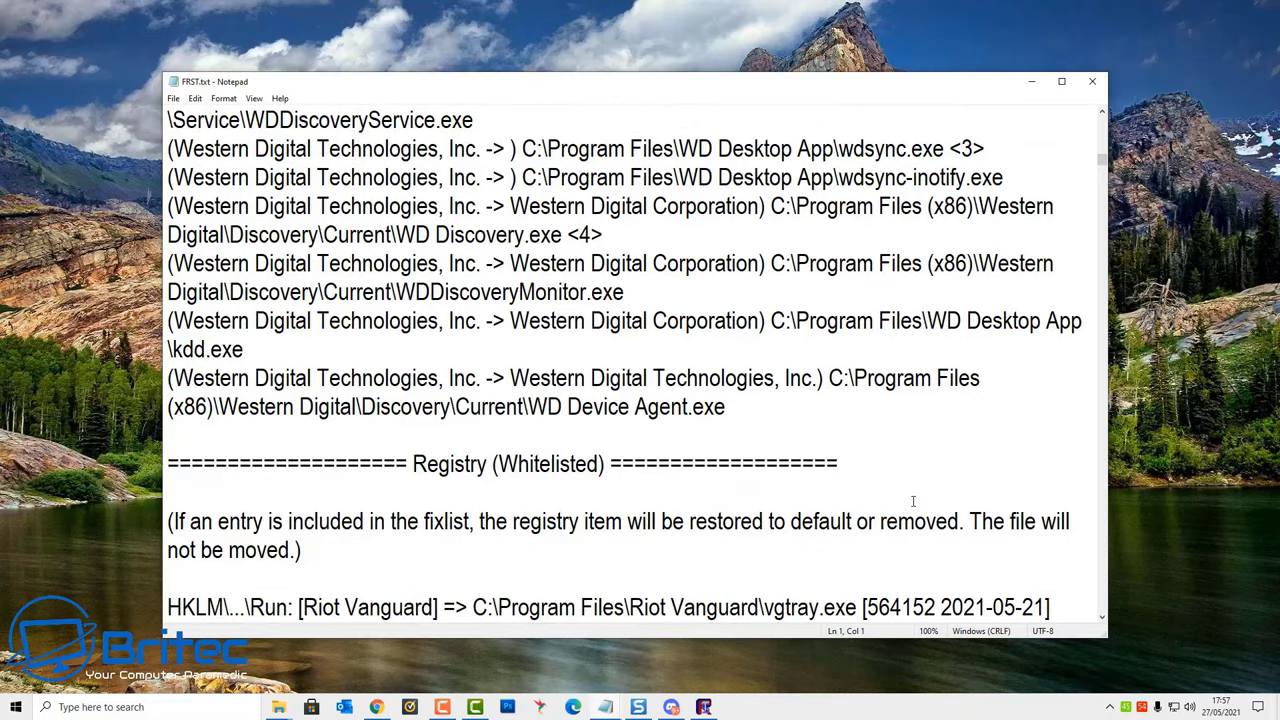
pyautogui.scroll(-2, 913, 500)
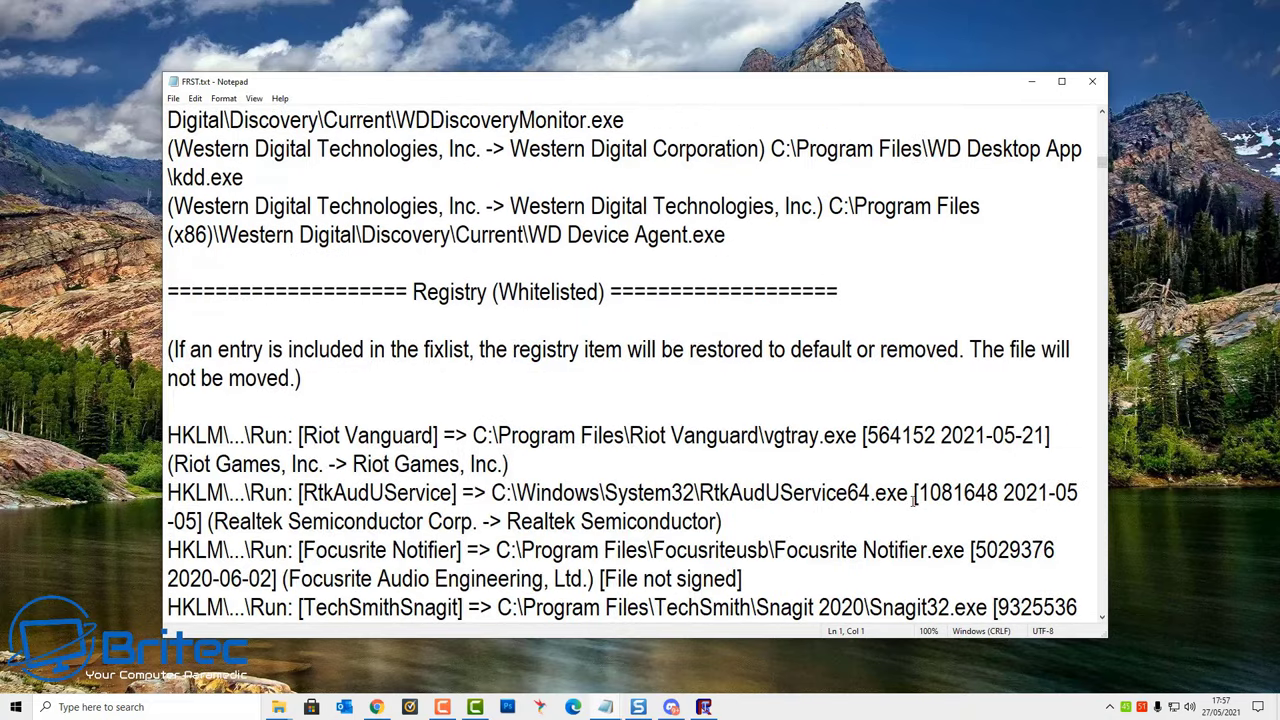
pyautogui.scroll(-3, 913, 500)
pyautogui.scroll(-9, 913, 503)
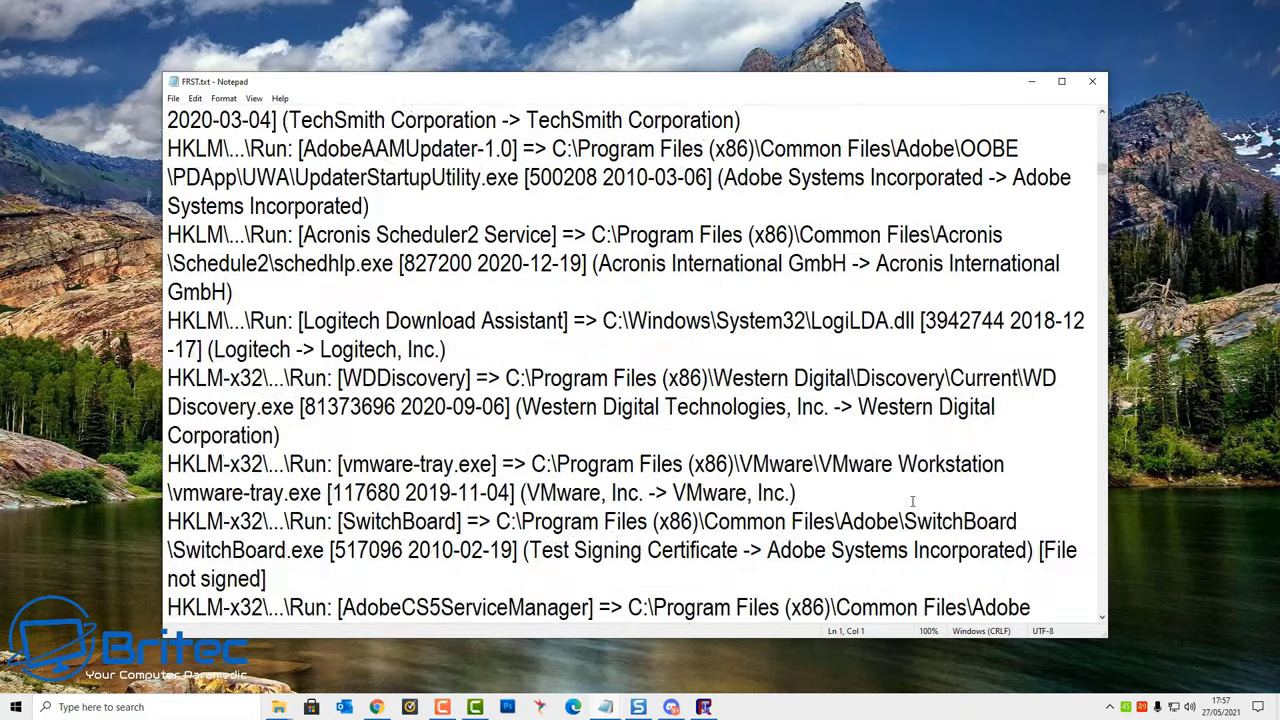
pyautogui.scroll(-5, 913, 501)
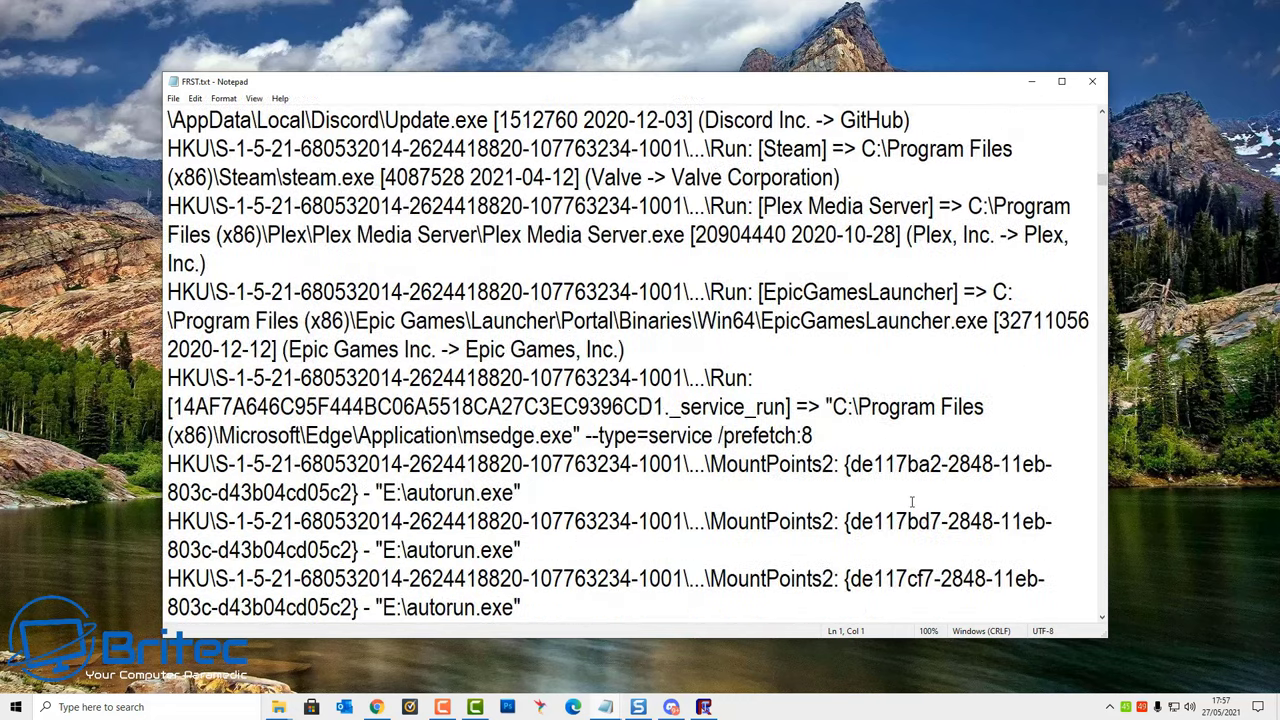
pyautogui.scroll(-2, 913, 502)
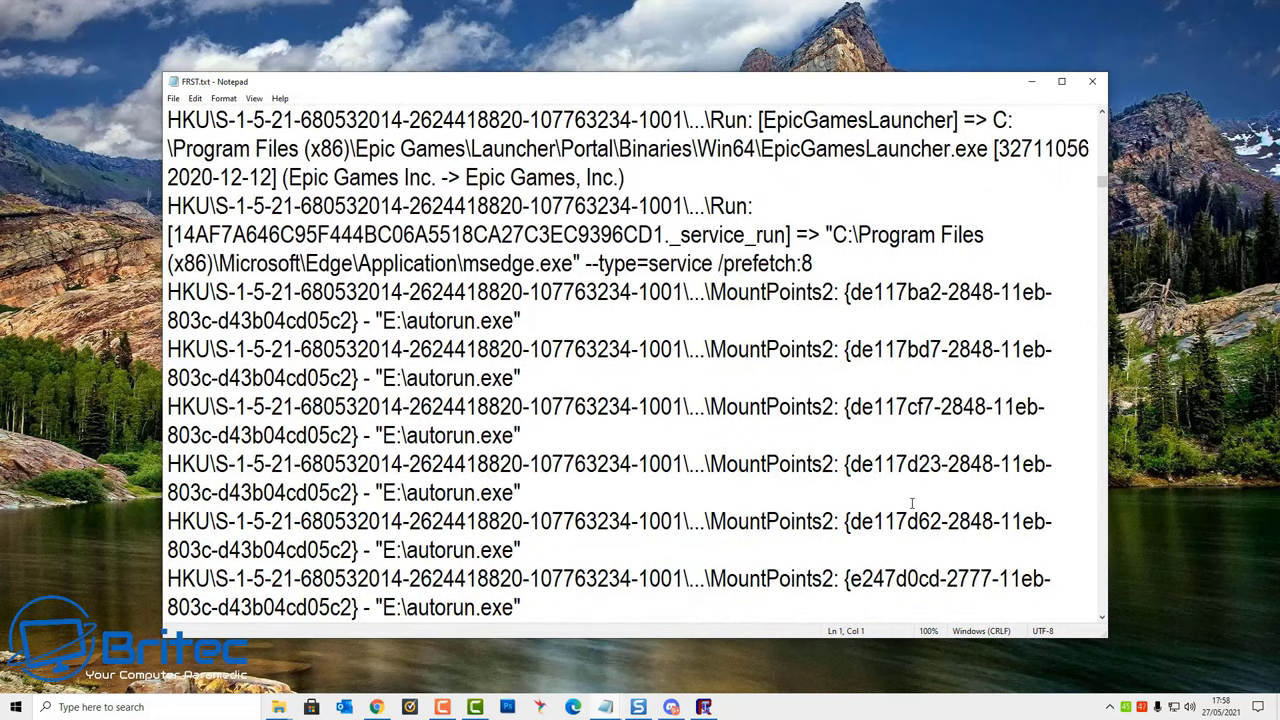
pyautogui.scroll(-5, 913, 503)
pyautogui.scroll(-3, 913, 503)
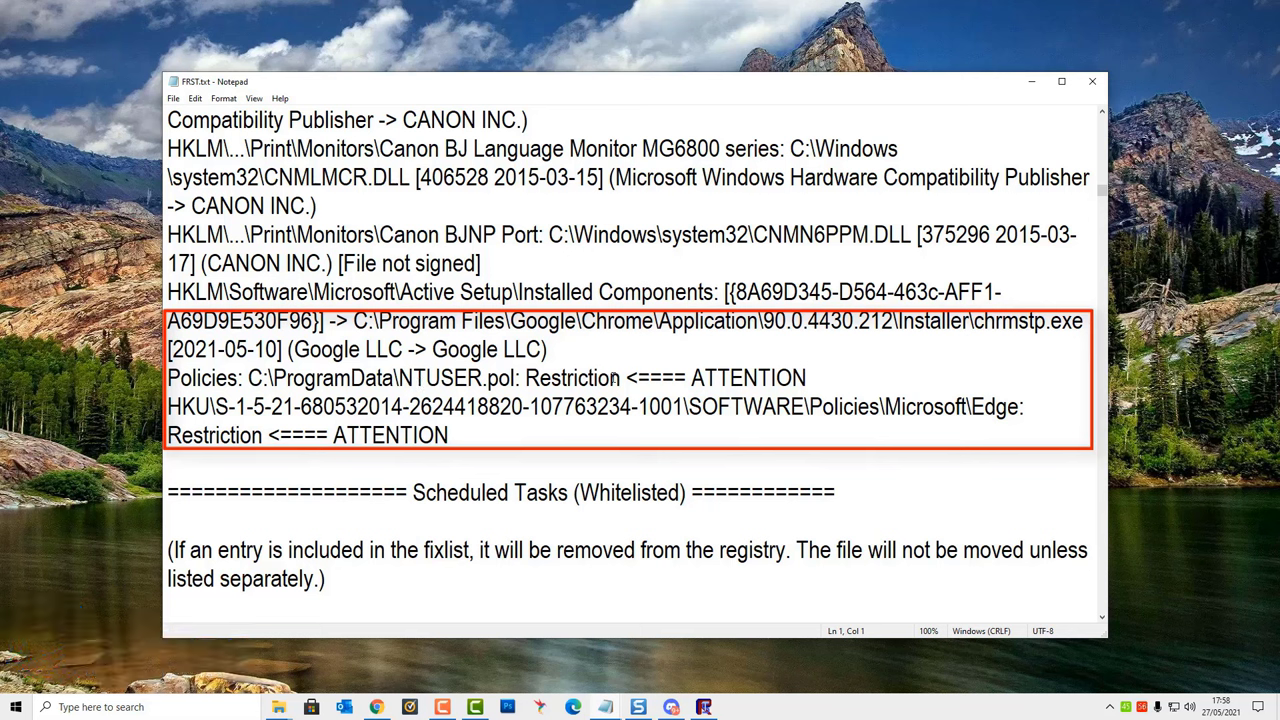
pyautogui.moveTo(612, 378)
pyautogui.mouseDown()
pyautogui.moveTo(178, 378)
pyautogui.moveTo(166, 349)
pyautogui.mouseUp()
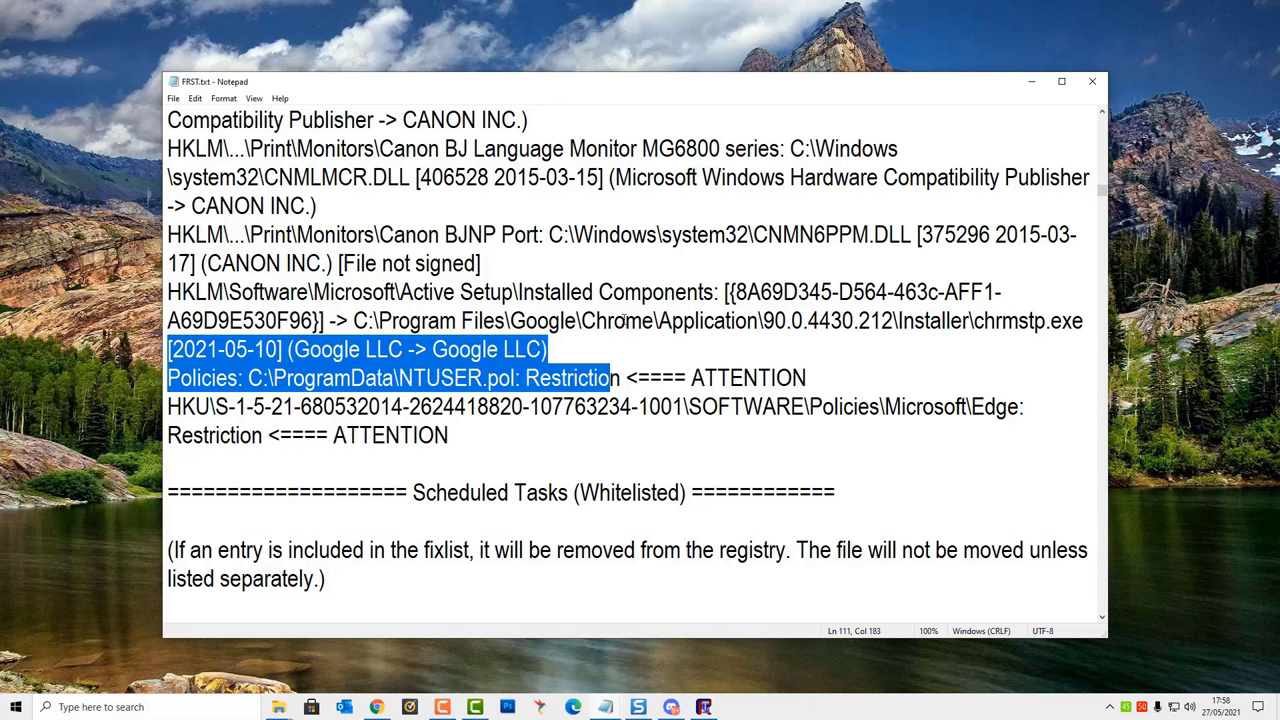
pyautogui.click(625, 321)
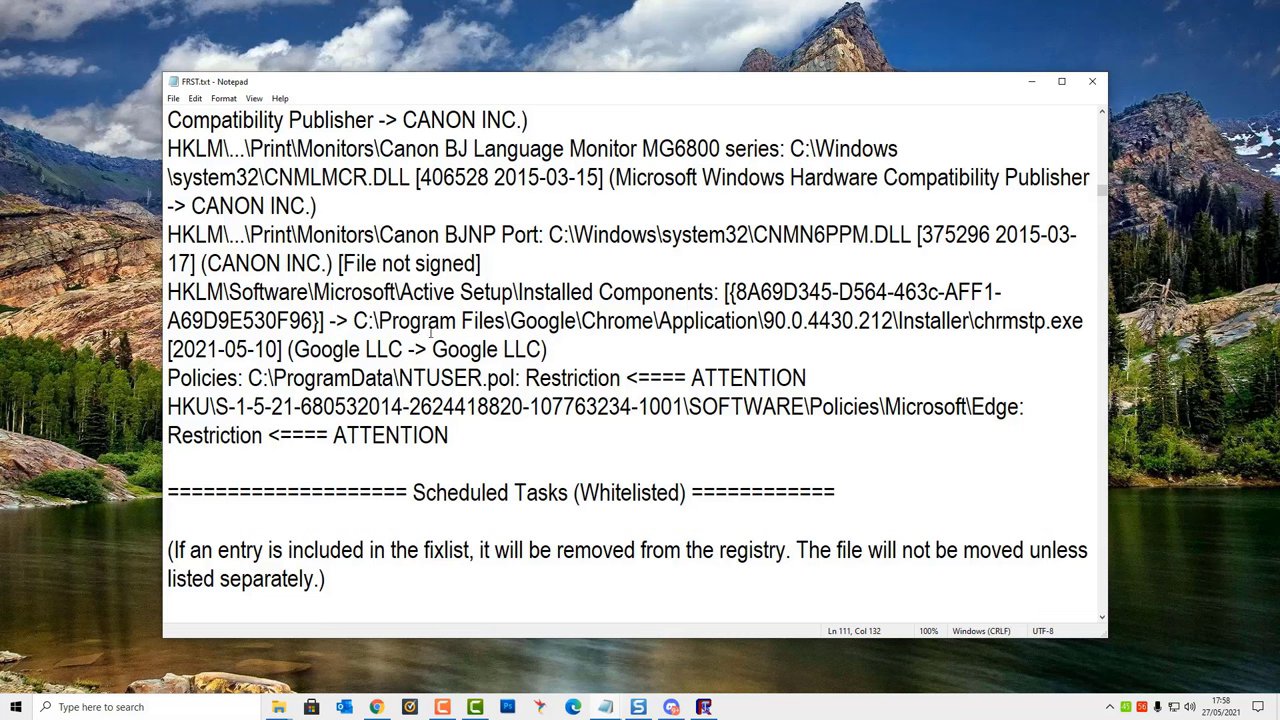
pyautogui.scroll(2, 511, 424)
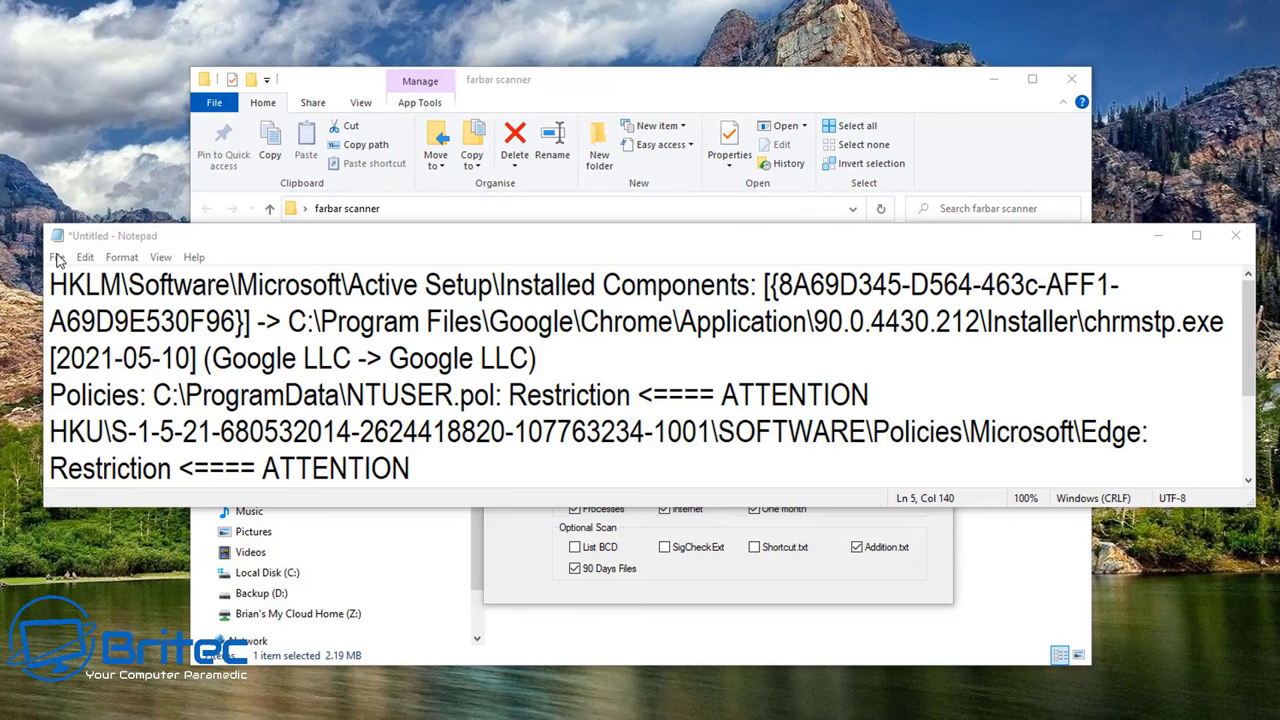
# Step: Save the copied policy entries as fixlist.txt in the farbar scanner folder and close Notepad
pyautogui.click(57, 258)
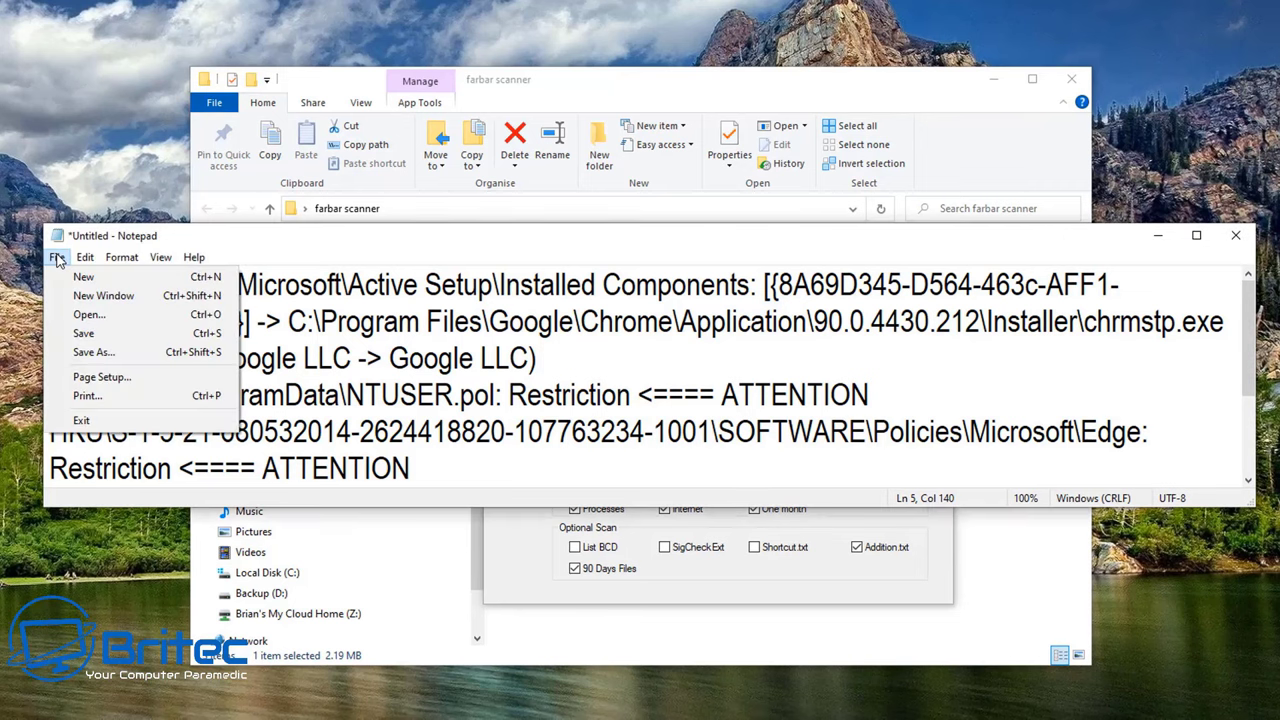
pyautogui.click(92, 352)
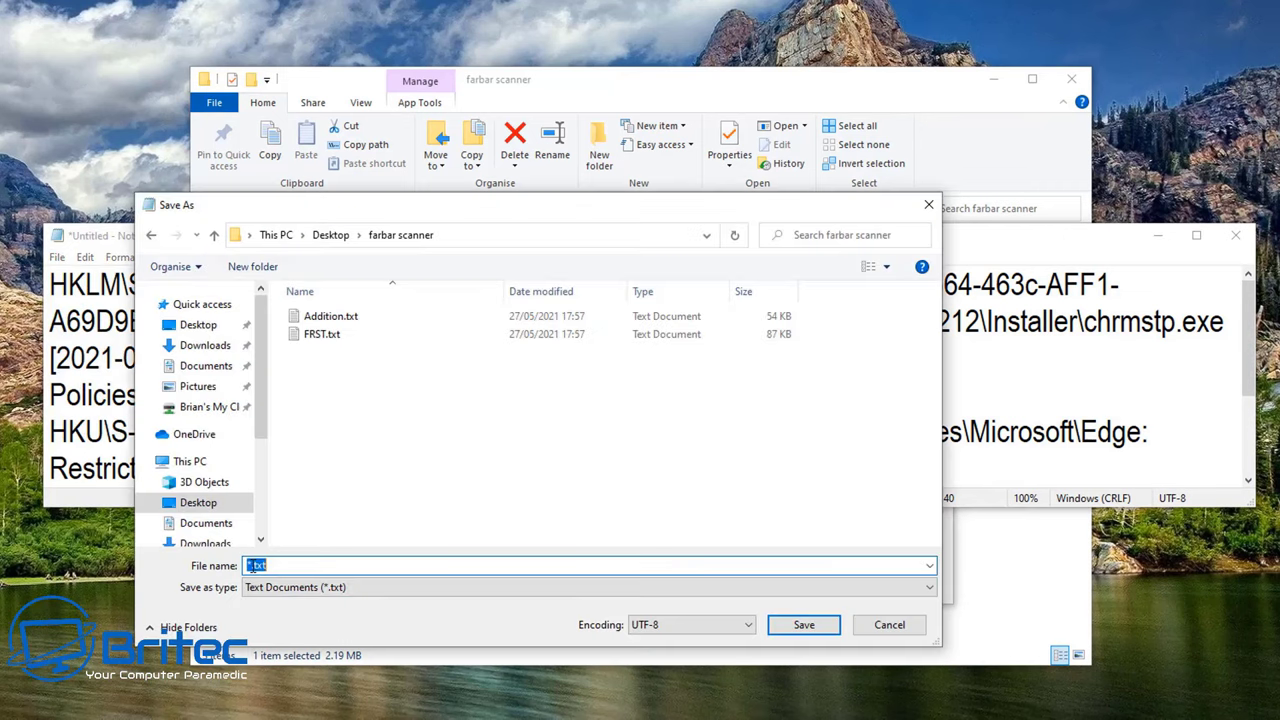
pyautogui.click(247, 566)
pyautogui.write('fixlist')
pyautogui.click(800, 628)
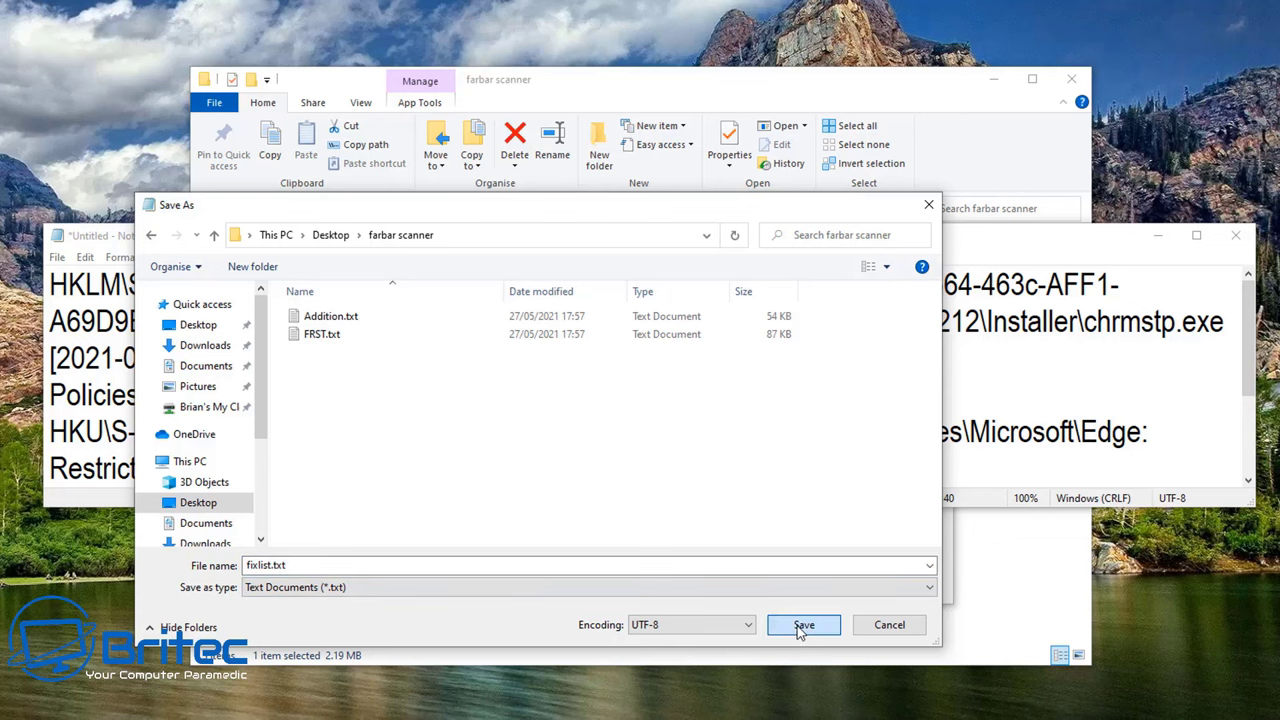
pyautogui.click(1235, 236)
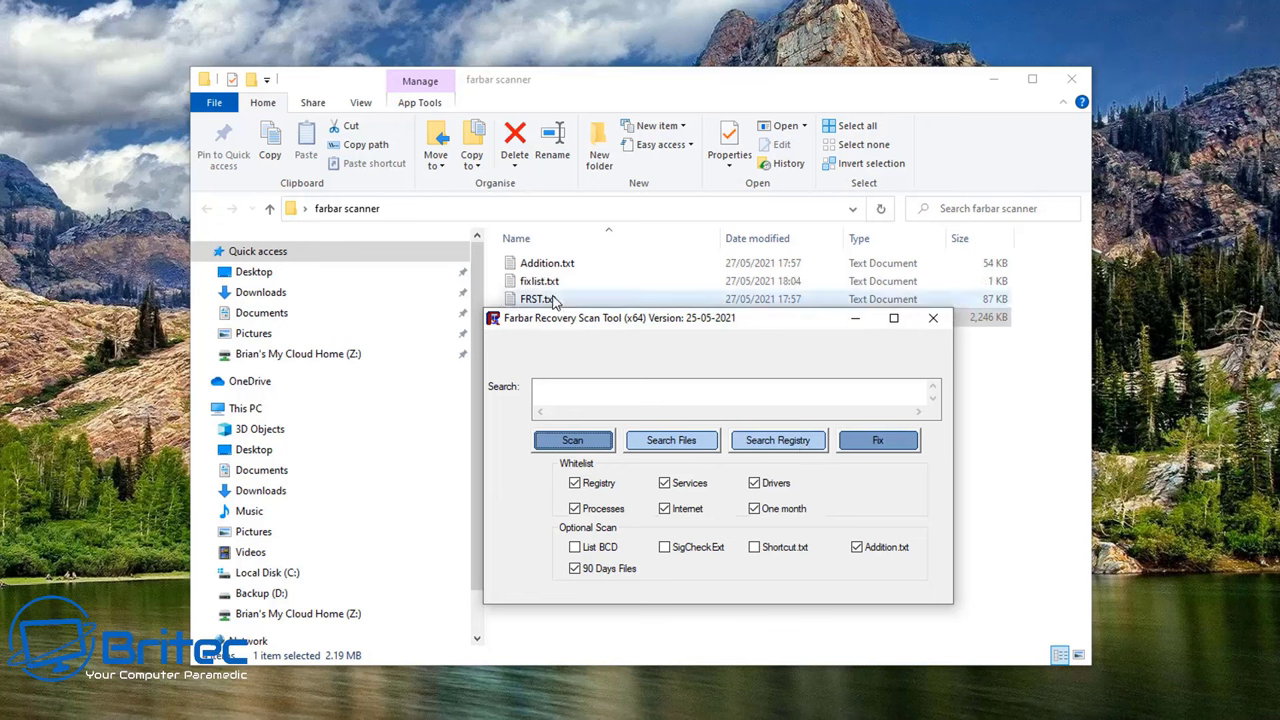
# Step: Run Fix with fixlist.txt, skim the resulting Fixlog.txt, then close Notepad and FRST
pyautogui.click(879, 445)
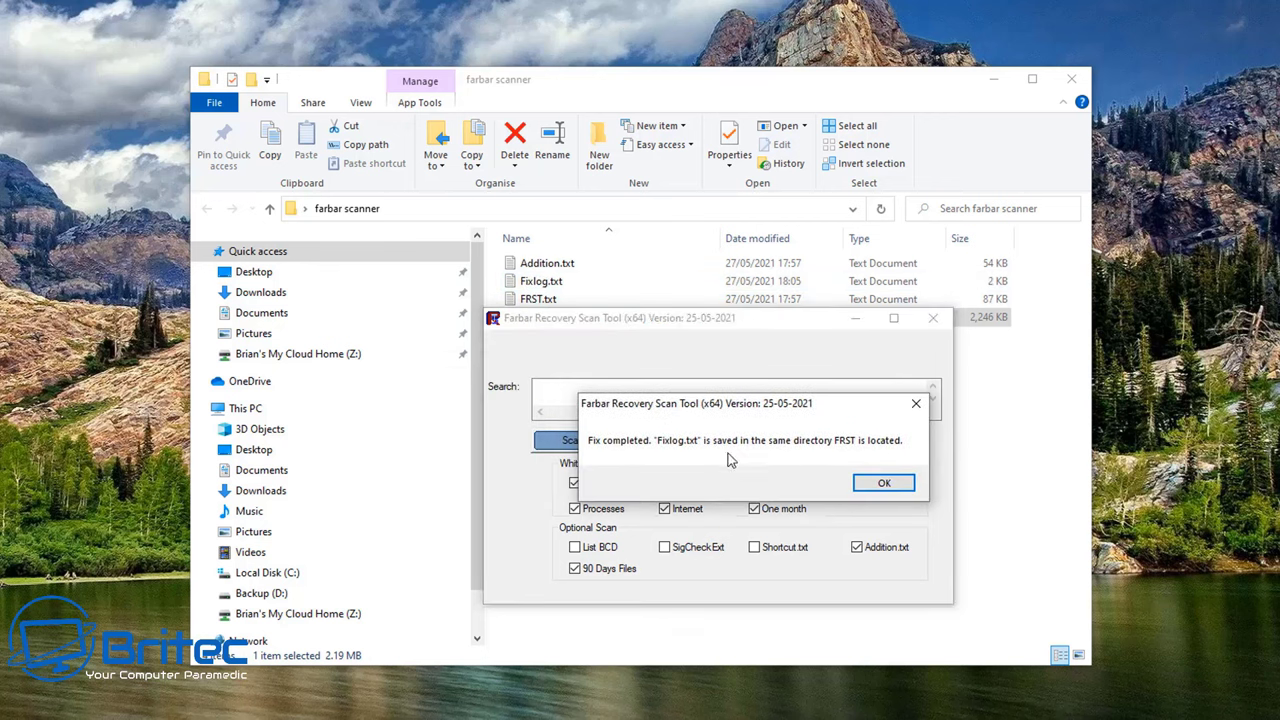
pyautogui.click(884, 485)
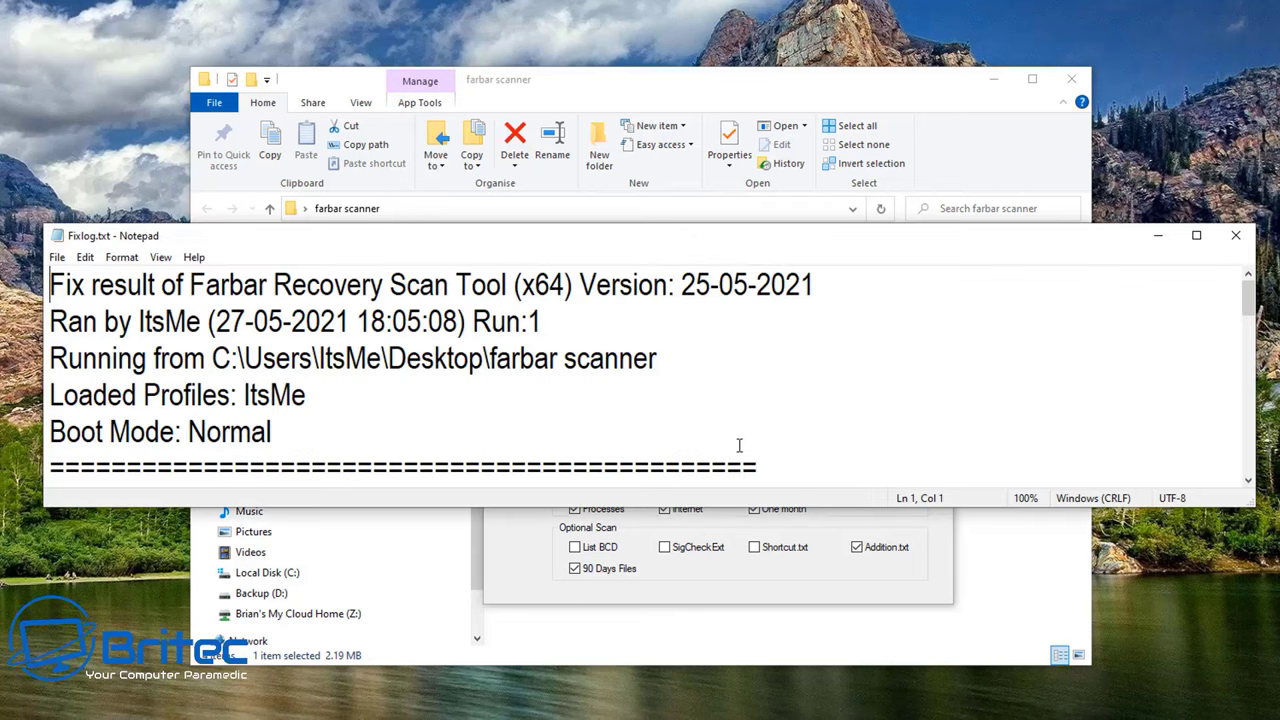
pyautogui.scroll(-1, 739, 445)
pyautogui.scroll(-1, 735, 444)
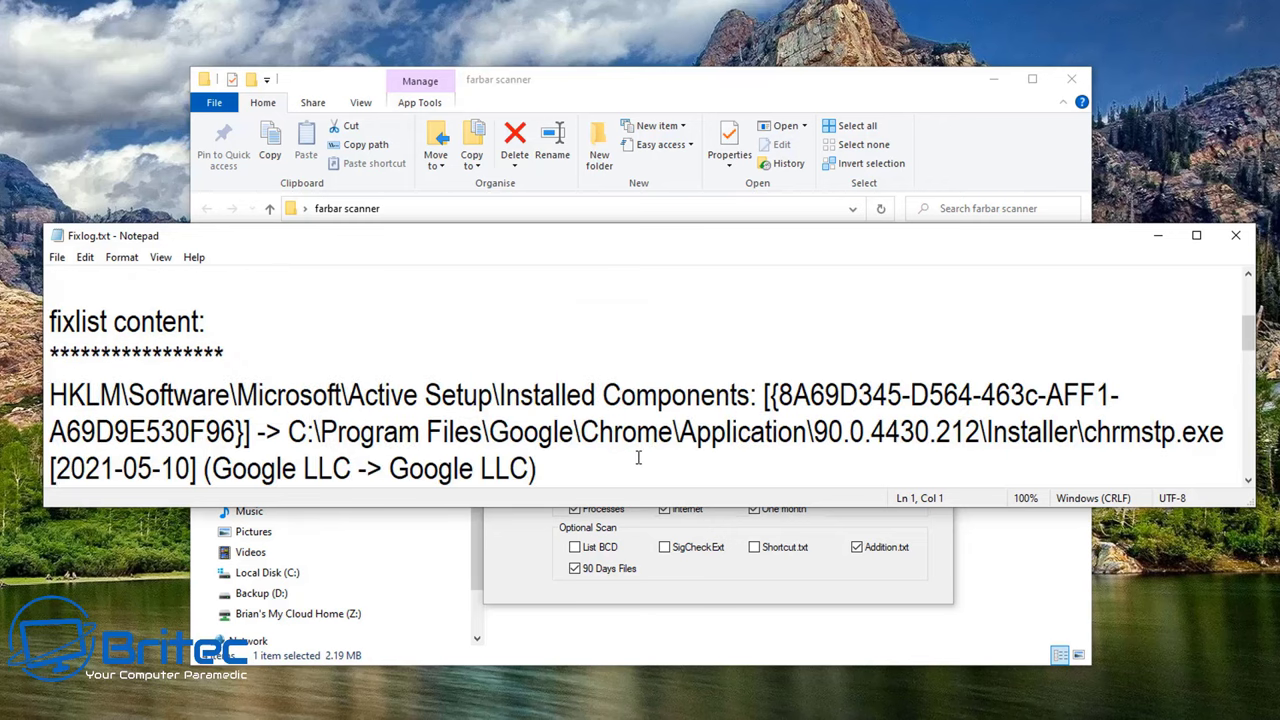
pyautogui.scroll(-1, 638, 457)
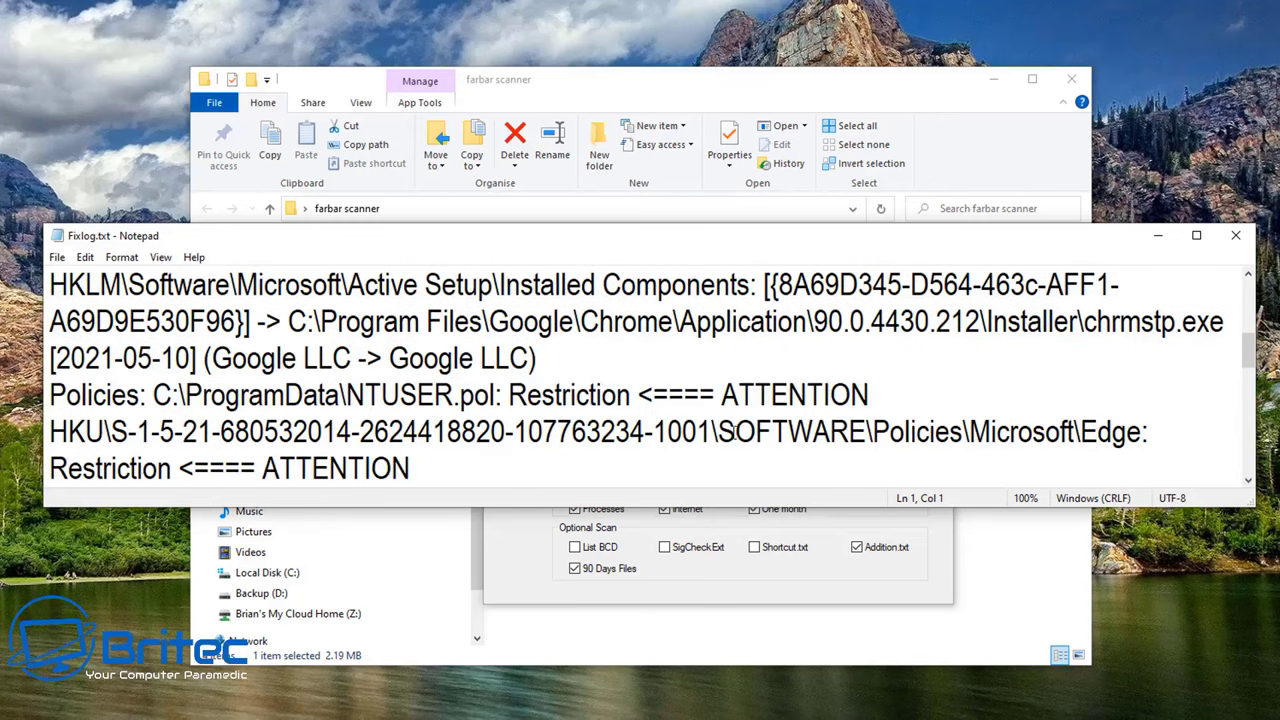
pyautogui.click(1236, 235)
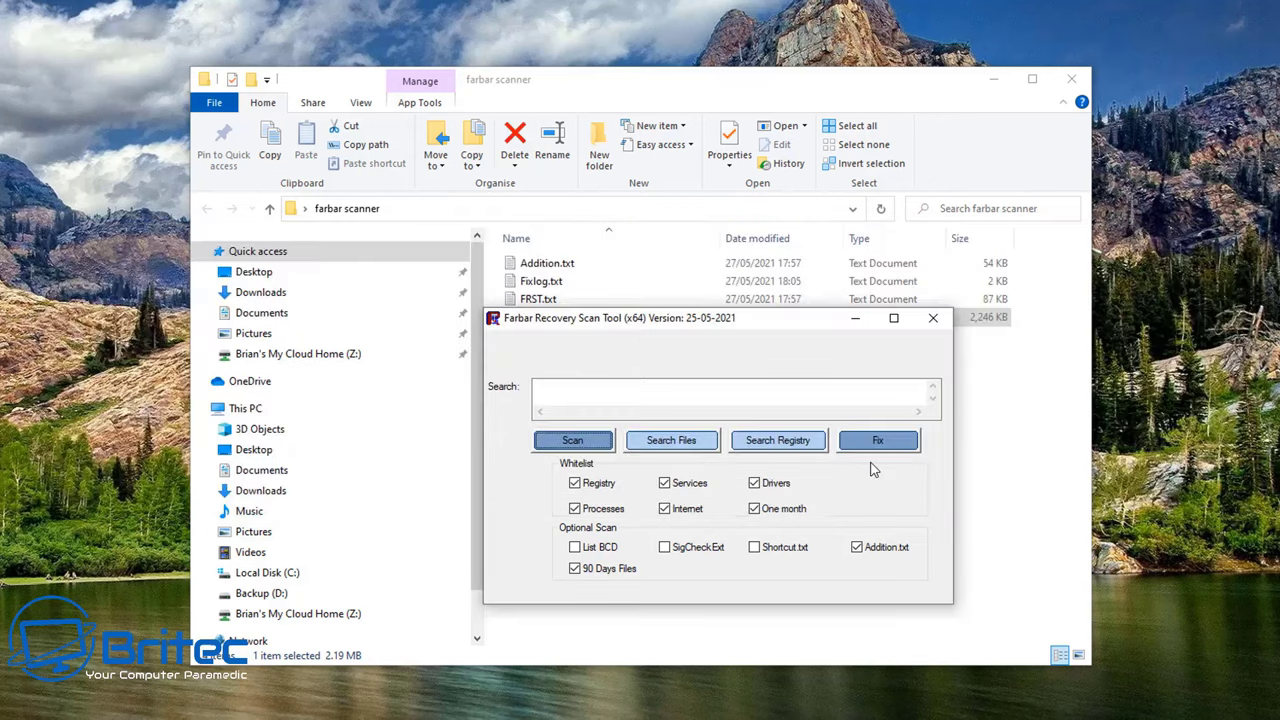
pyautogui.click(933, 318)
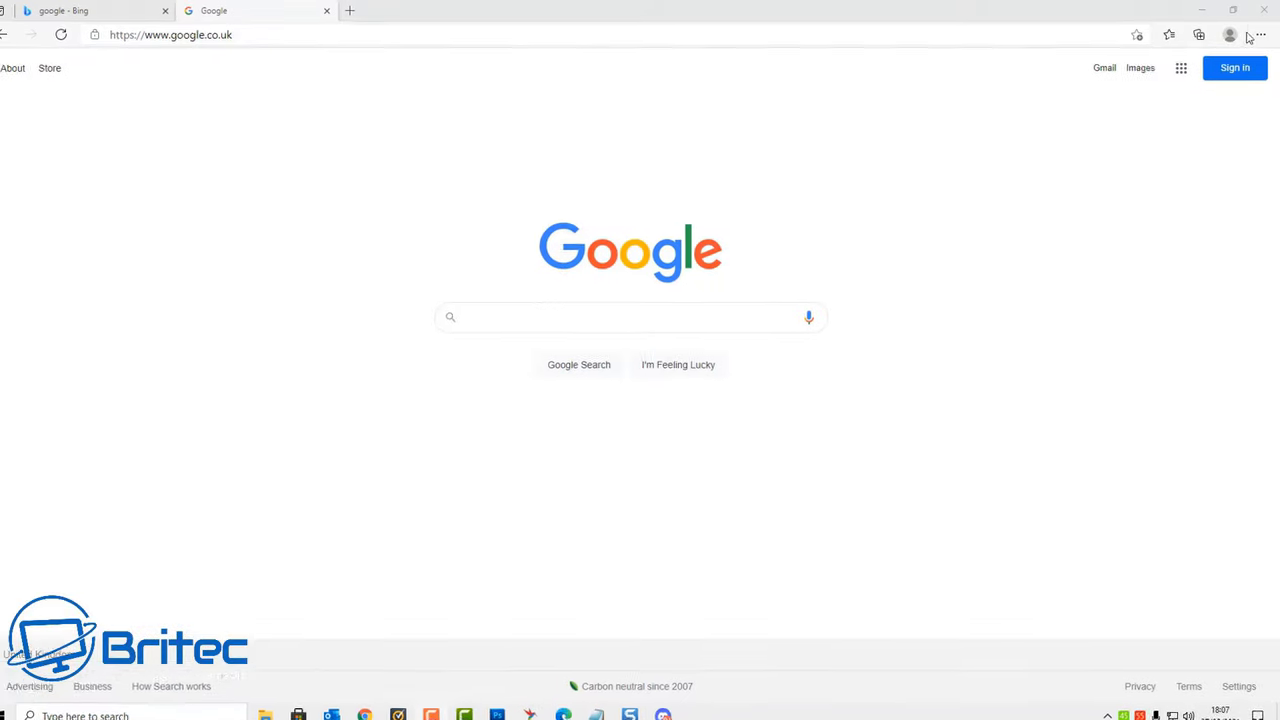
pyautogui.click(1256, 35)
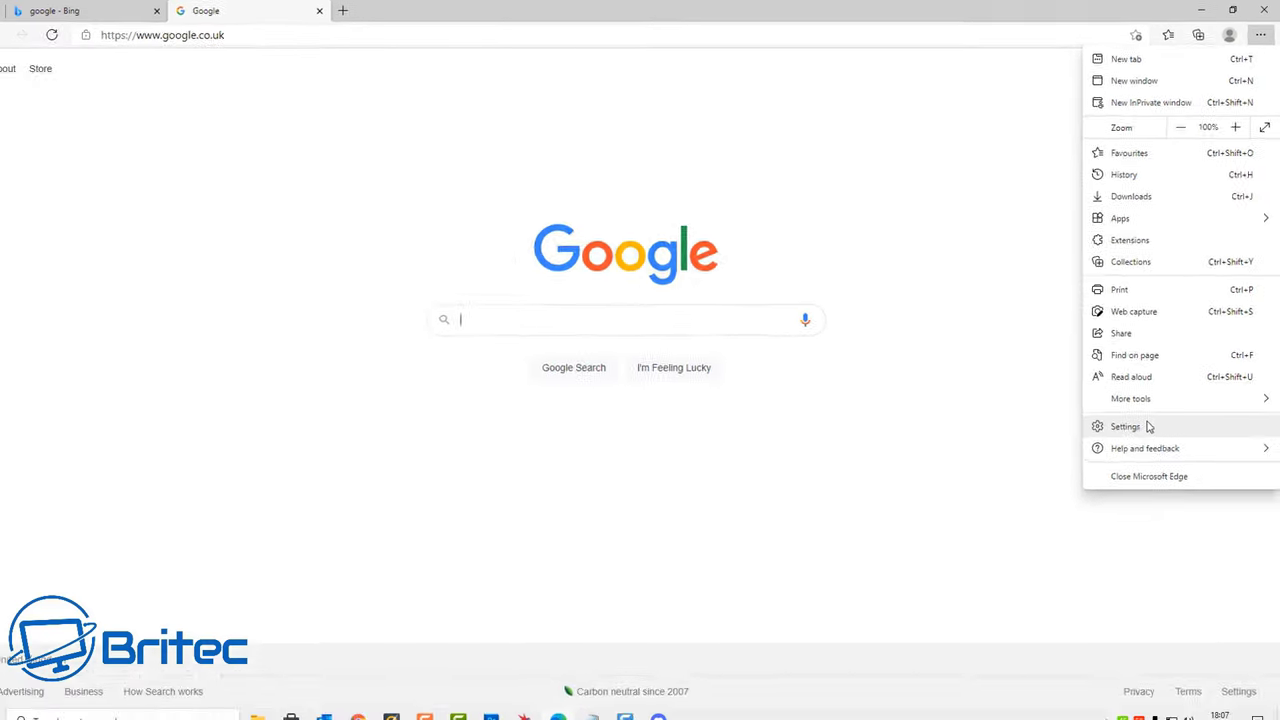
pyautogui.click(1149, 427)
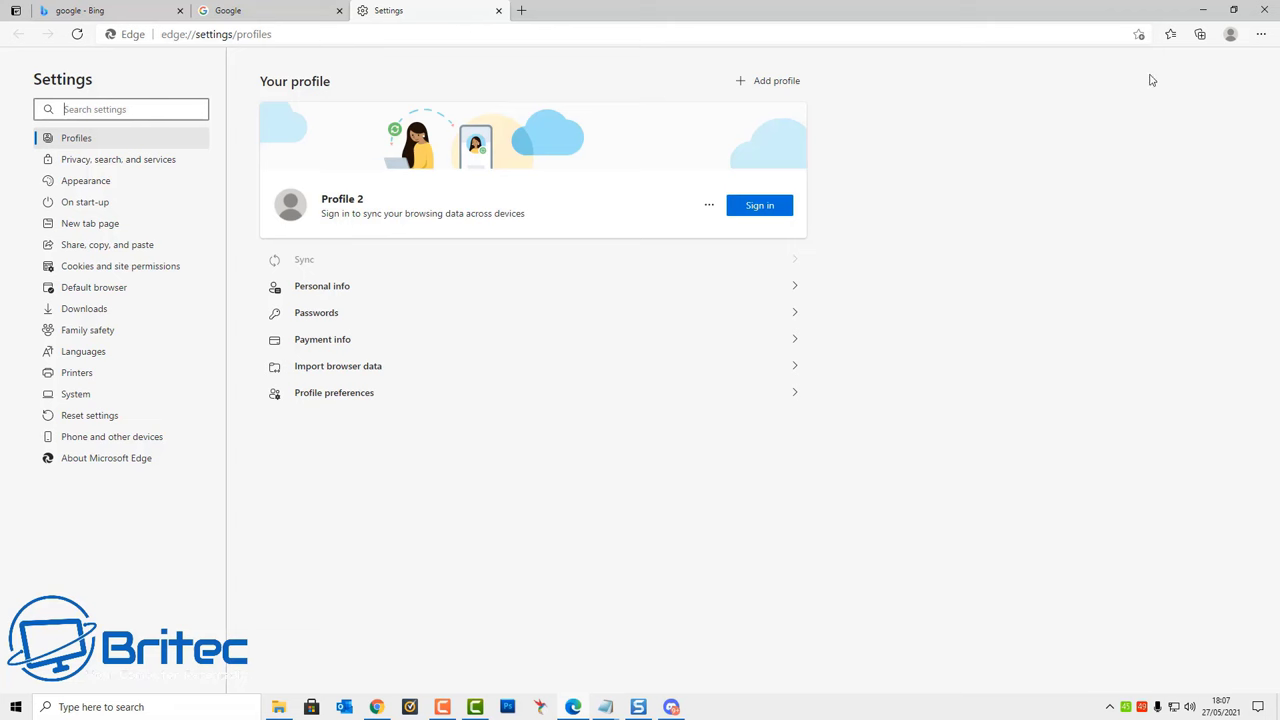
pyautogui.click(1273, 12)
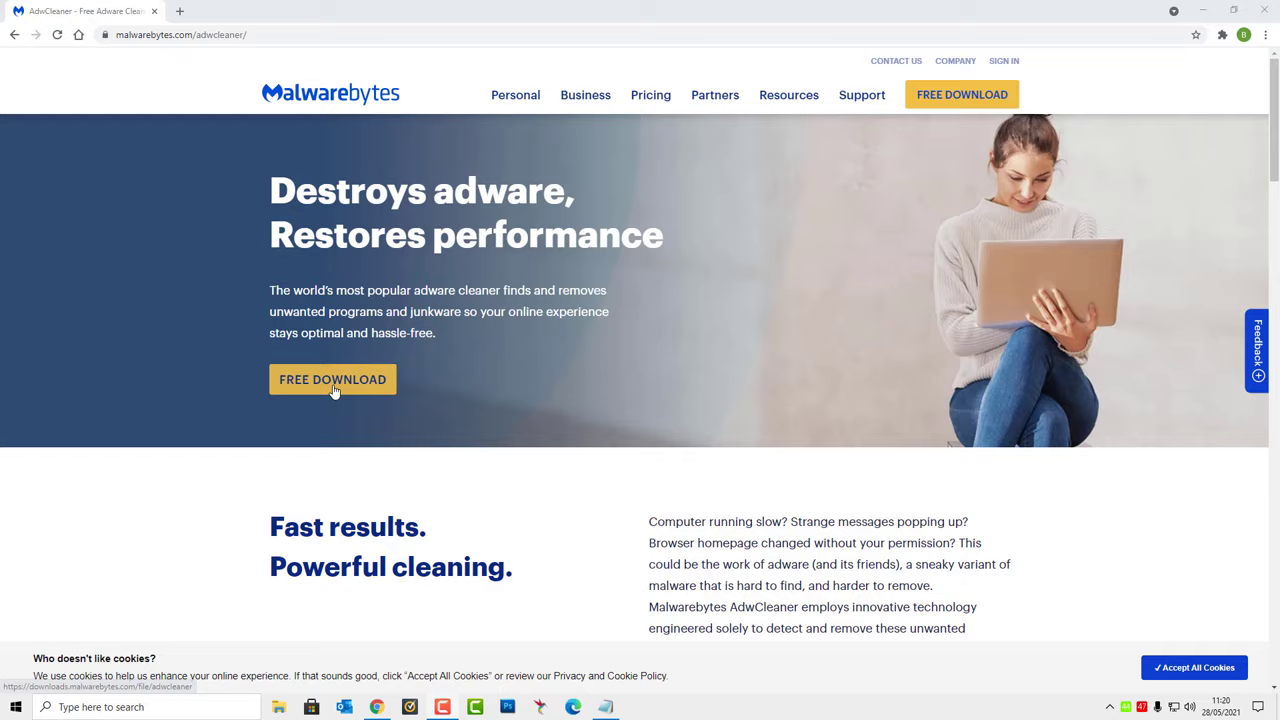
# Step: Download AdwCleaner from malwarebytes.com and run adwcleaner_8.2.exe, minimising Chrome
pyautogui.click(334, 390)
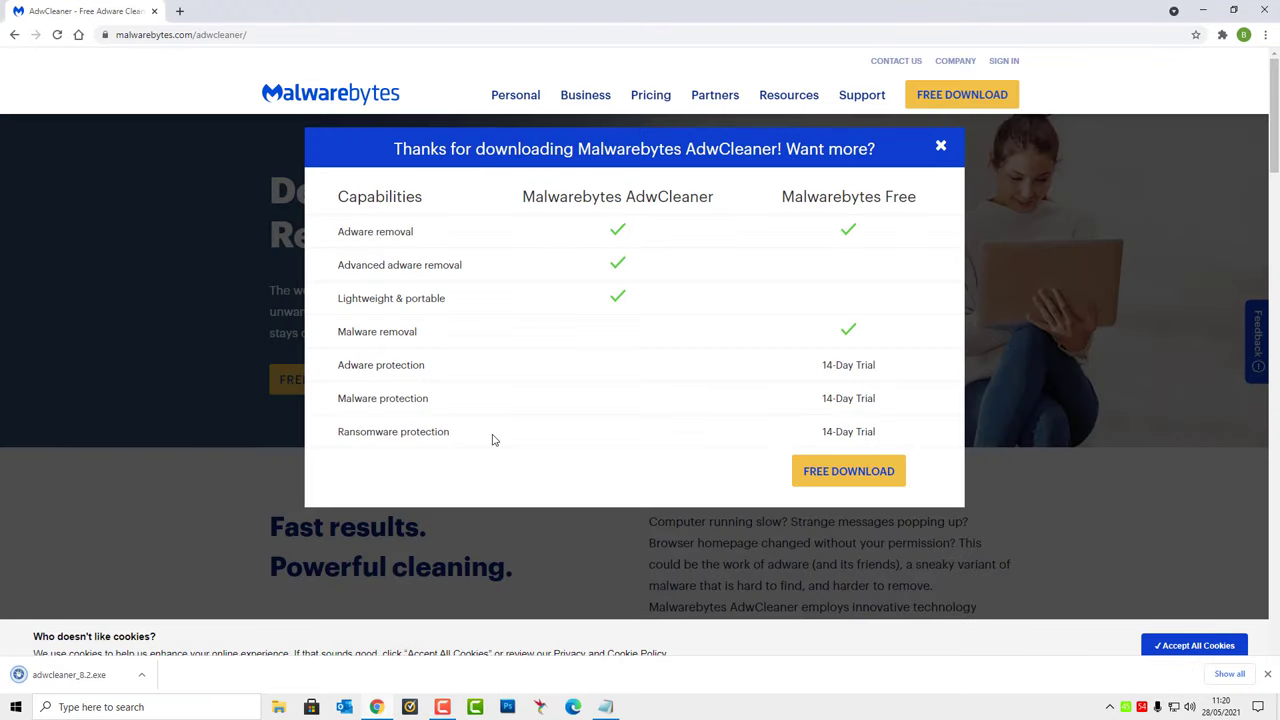
pyautogui.click(58, 683)
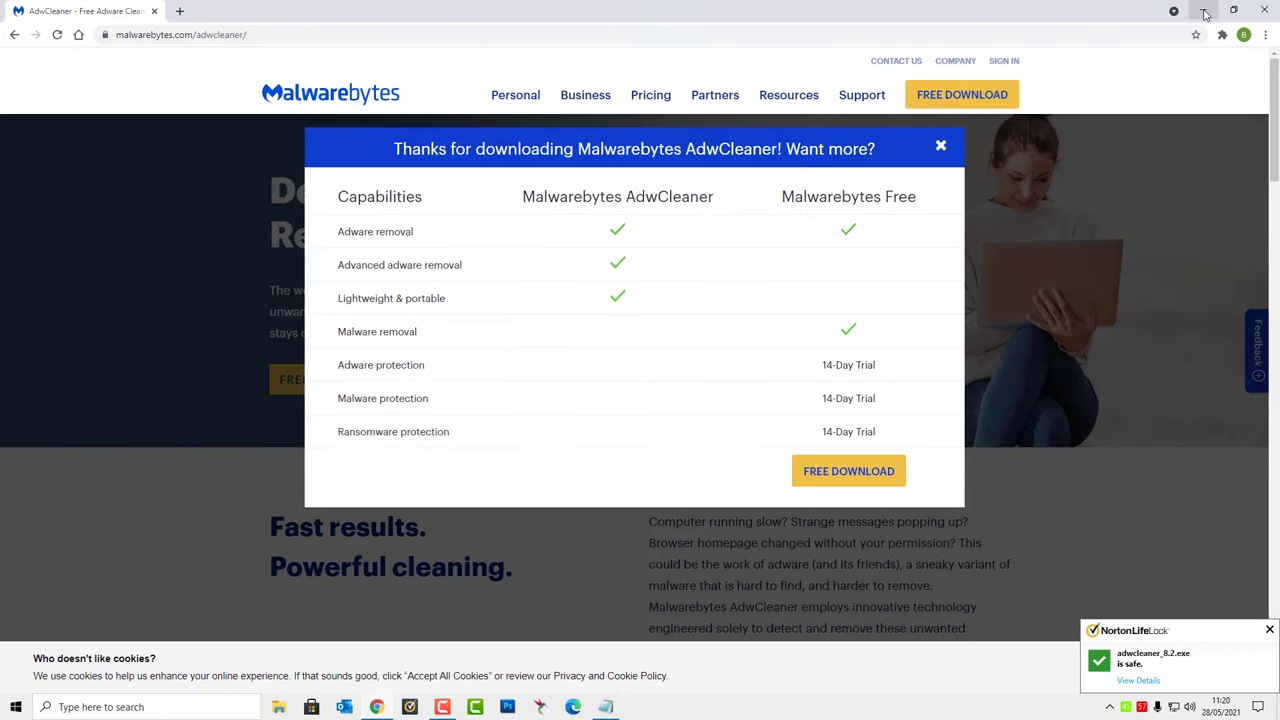
pyautogui.click(1205, 14)
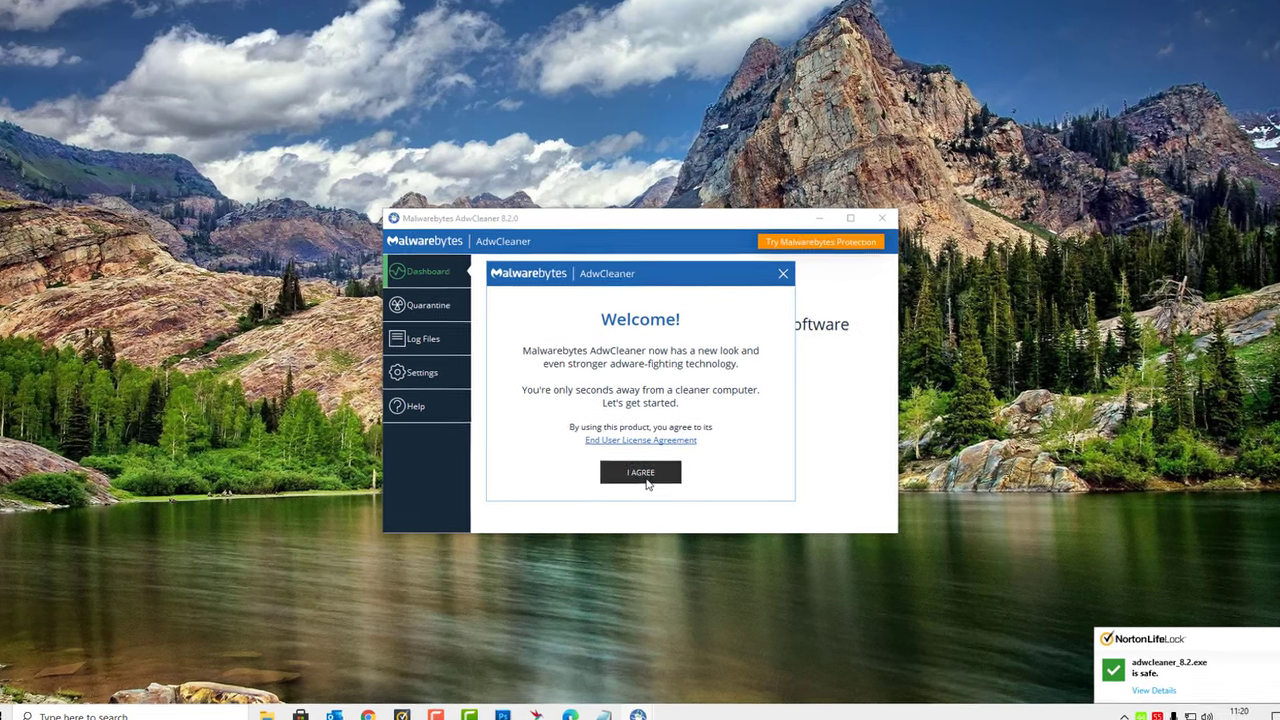
# Step: Accept the AdwCleaner welcome prompt and start a Scan Now from the Dashboard
pyautogui.click(642, 469)
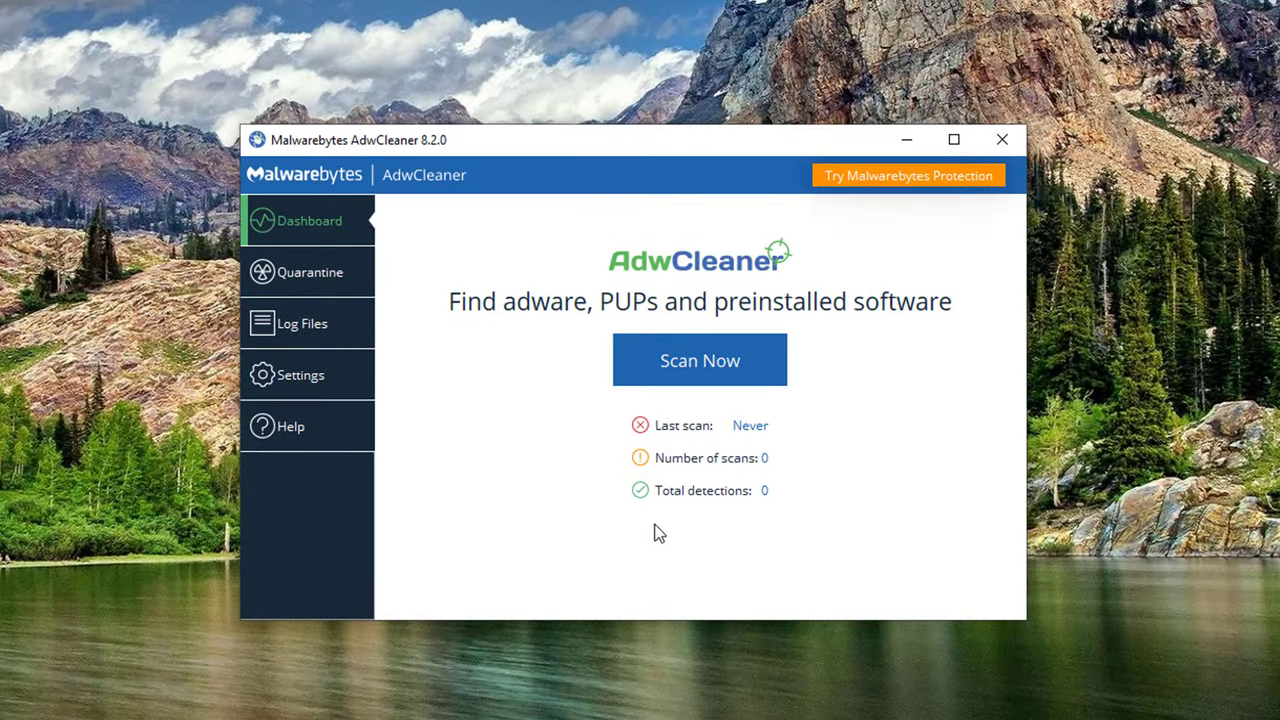
pyautogui.click(709, 365)
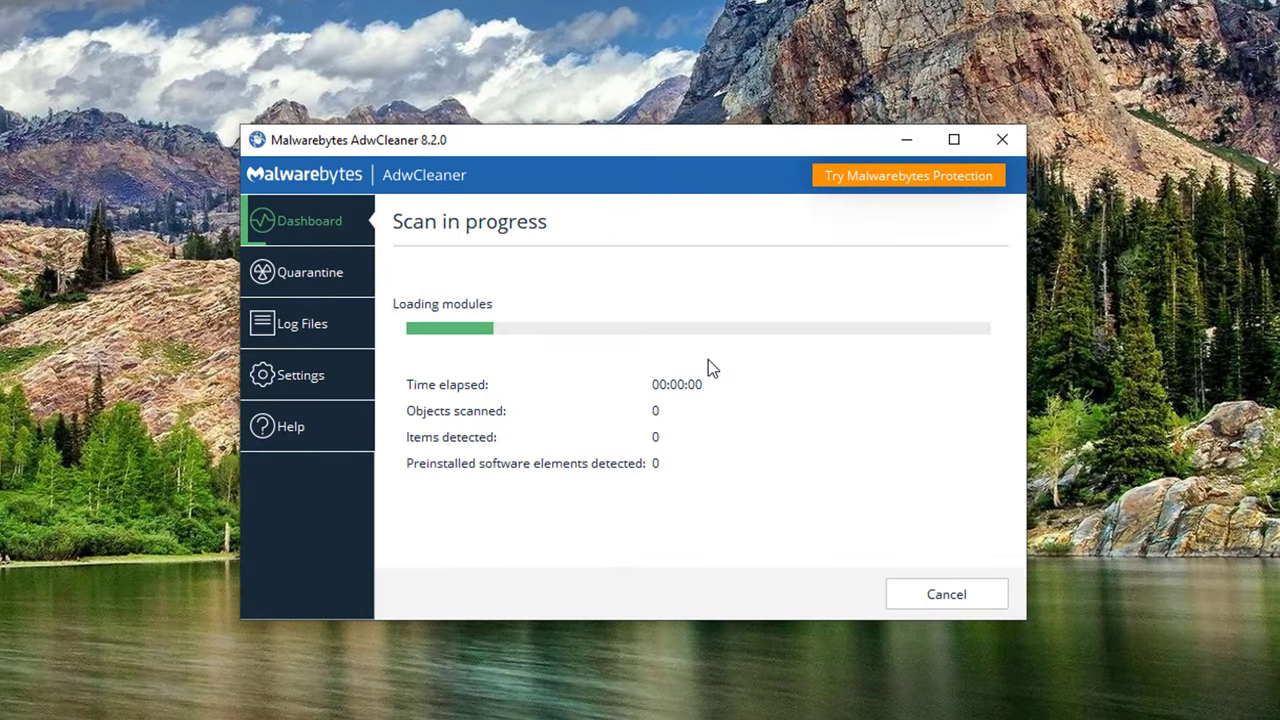